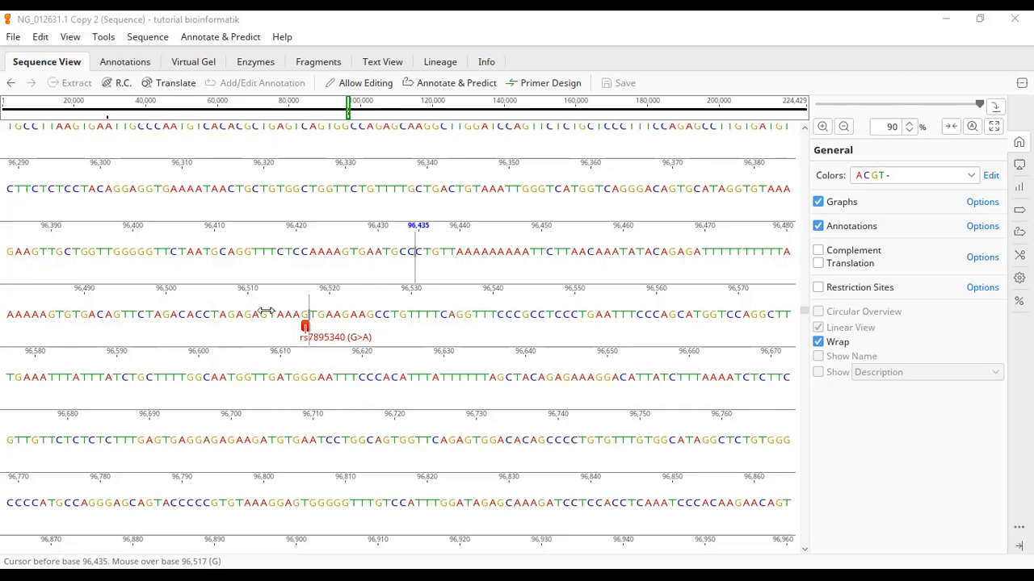
Step: Annotate bases 96,500 to 96,517, ending at the rs7895340 SNP, as a forward Primer Bind named forward-alel G
{"action": "left_click_drag", "start_coordinate": [309, 313], "coordinate": [159, 312]}
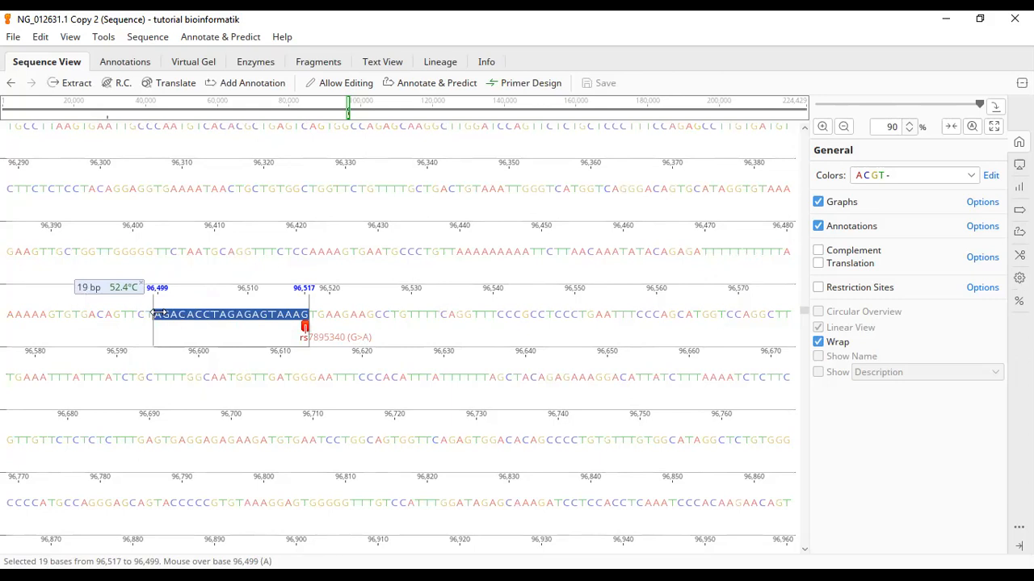
{"action": "left_click_drag", "start_coordinate": [158, 312], "coordinate": [160, 313]}
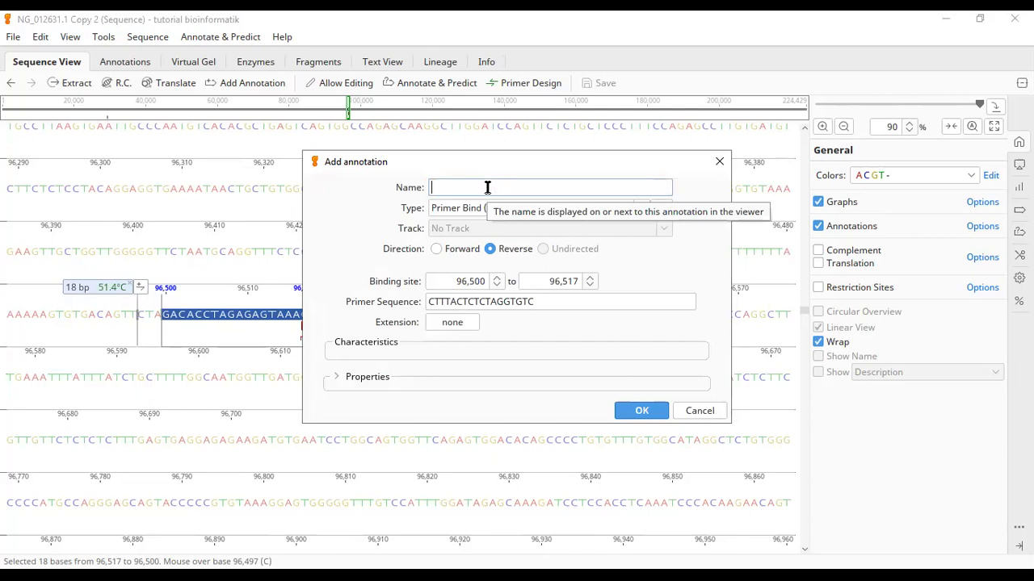
{"action": "key", "text": "alt+Tab"}
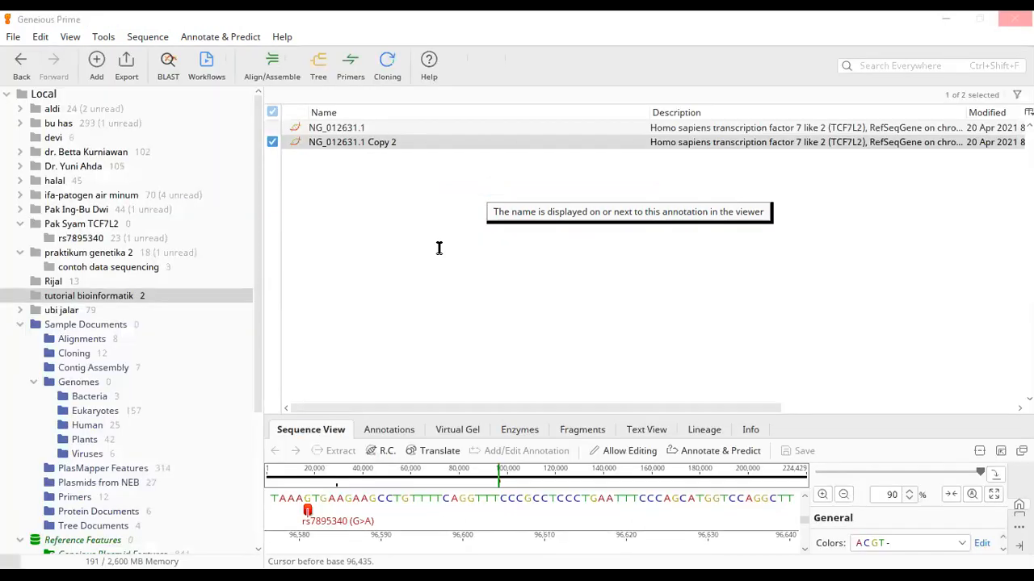
{"action": "key", "text": "alt+Tab"}
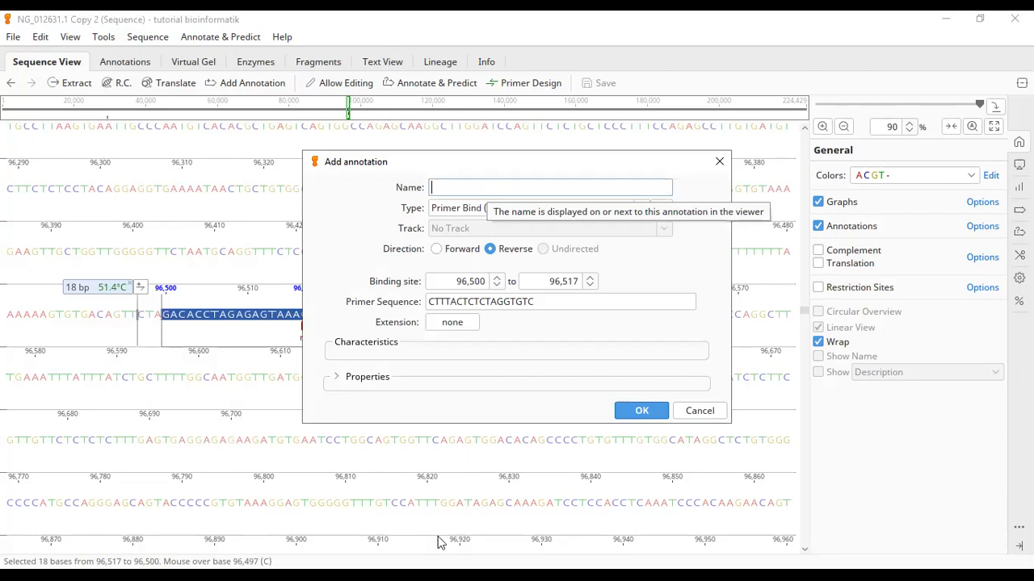
{"action": "left_click", "coordinate": [465, 184]}
{"action": "type", "text": "forw"}
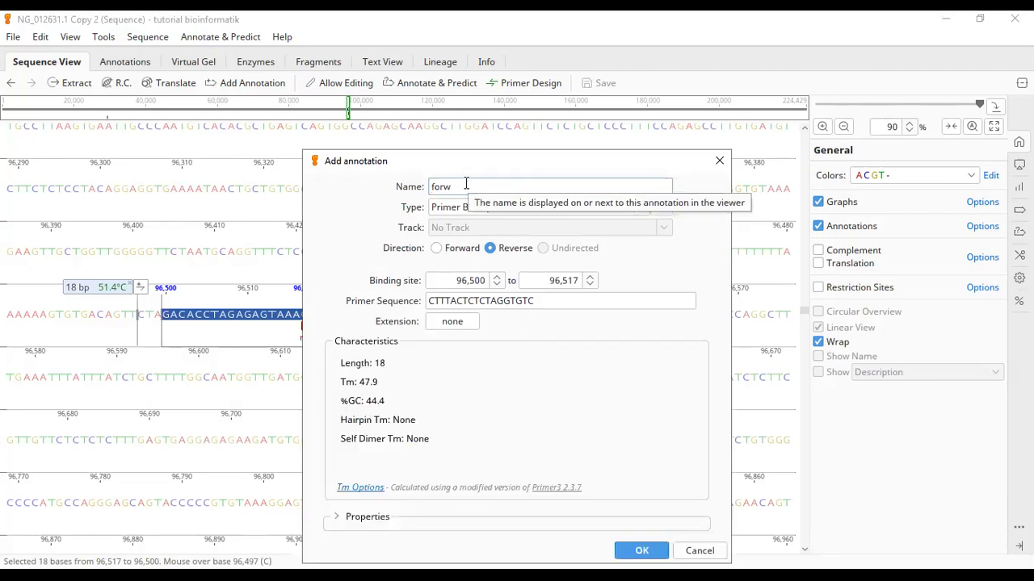
{"action": "type", "text": "ard"}
{"action": "type", "text": " alel"}
{"action": "left_click", "coordinate": [436, 250]}
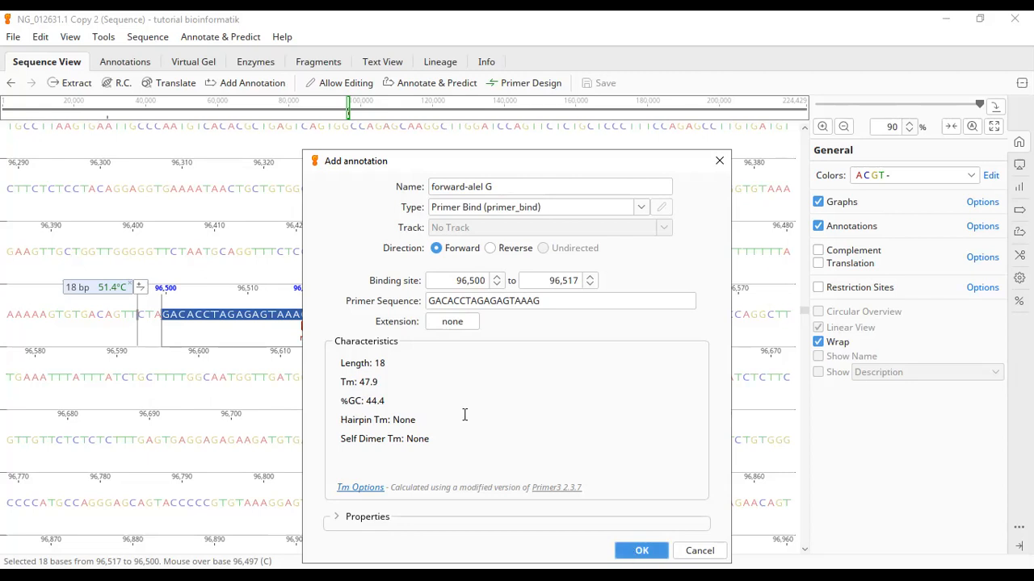
{"action": "key", "text": "Return"}
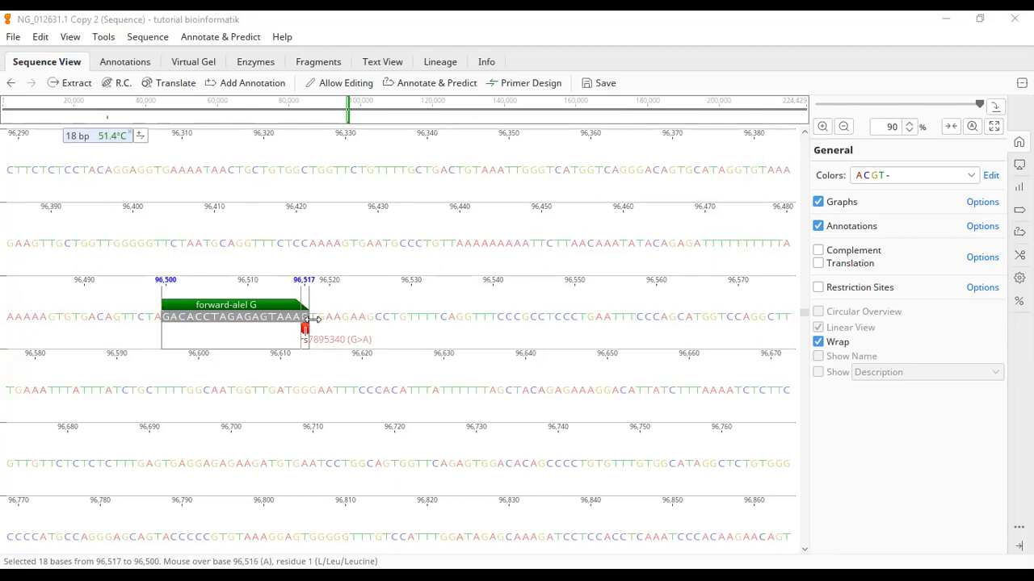
Step: Select bases 96,517 to 96,534, starting at the SNP, and name their new reverse primer annotation reverse-alel A
{"action": "left_click_drag", "start_coordinate": [313, 320], "coordinate": [445, 316]}
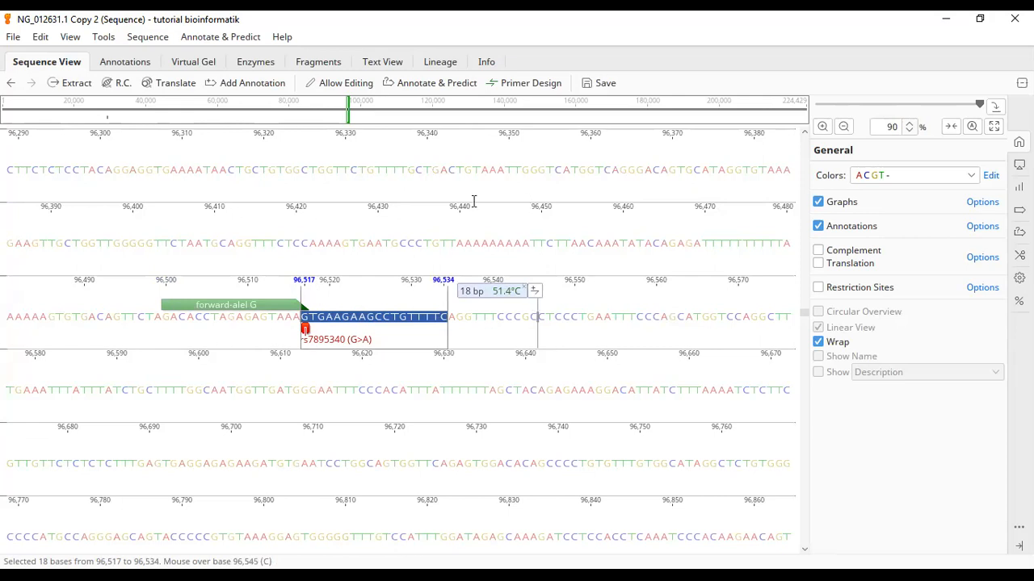
{"action": "left_click", "coordinate": [489, 249]}
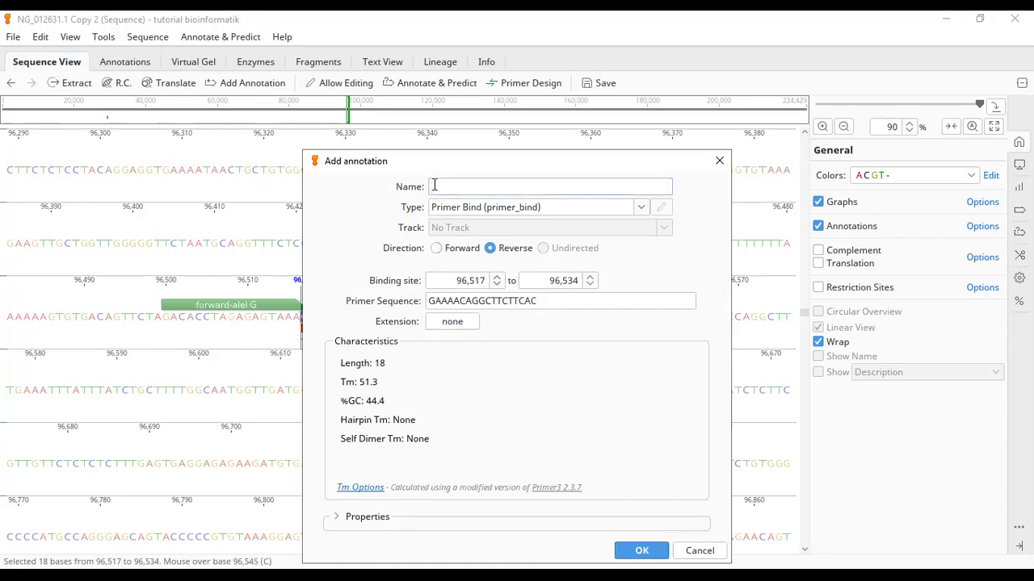
{"action": "left_click", "coordinate": [434, 184]}
{"action": "type", "text": "reverse-alel A"}
Step: Replace the last base of the reverse-alel A primer sequence with T and add the annotation
{"action": "left_click_drag", "start_coordinate": [517, 166], "coordinate": [696, 117]}
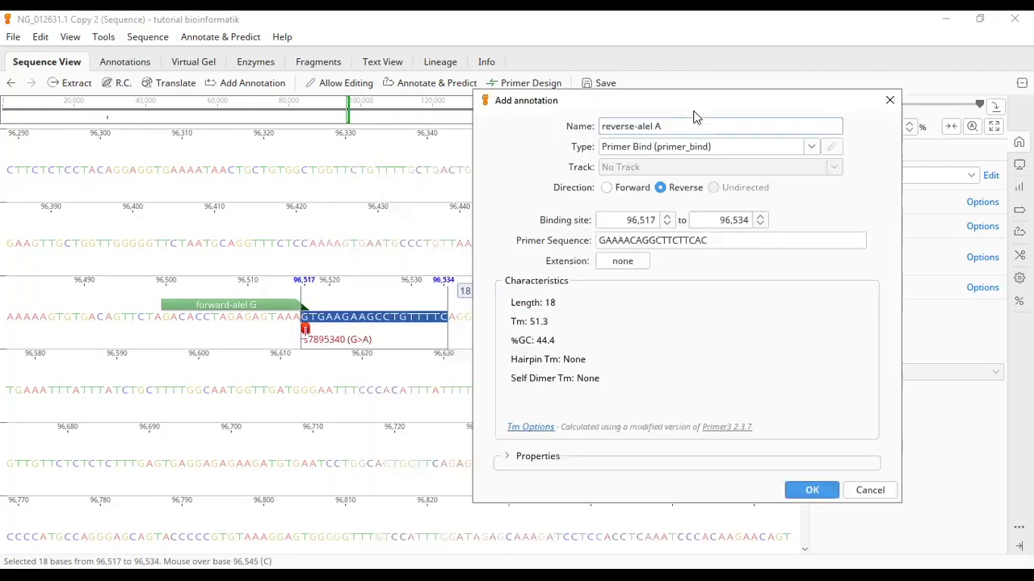
{"action": "left_click", "coordinate": [407, 337]}
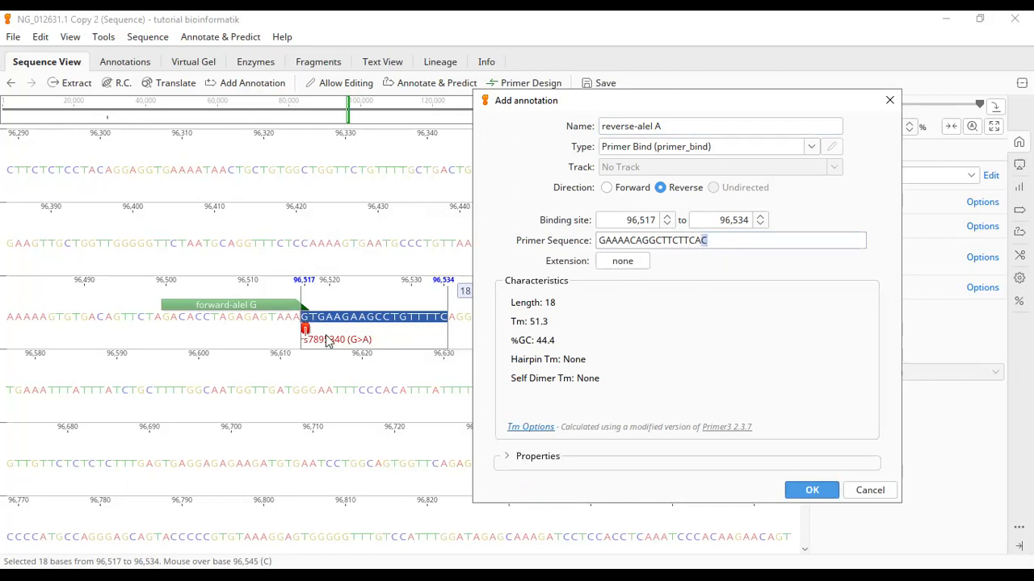
{"action": "left_click", "coordinate": [714, 240]}
{"action": "key", "text": "BackSpace"}
{"action": "type", "text": "T"}
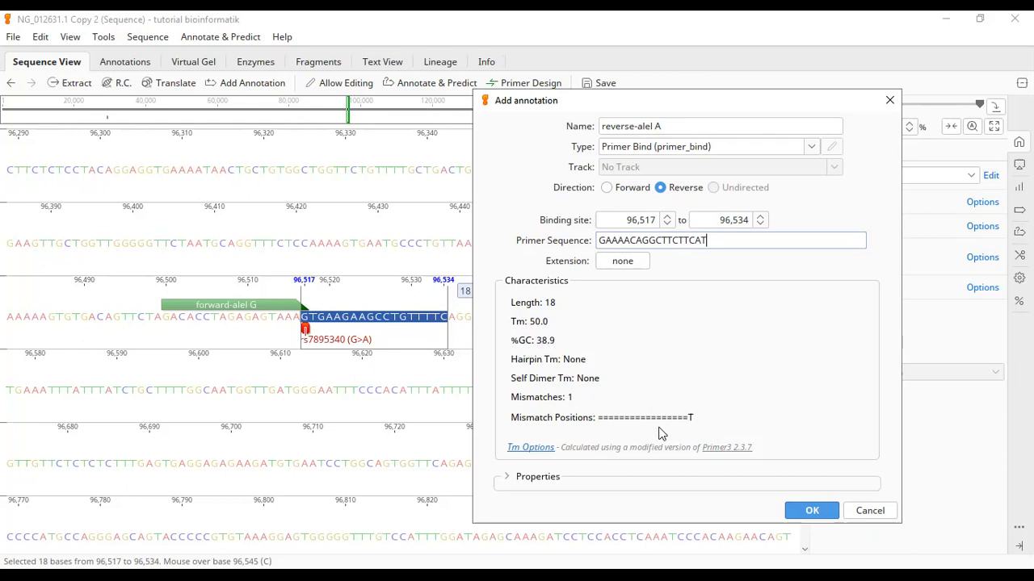
{"action": "left_click", "coordinate": [793, 510]}
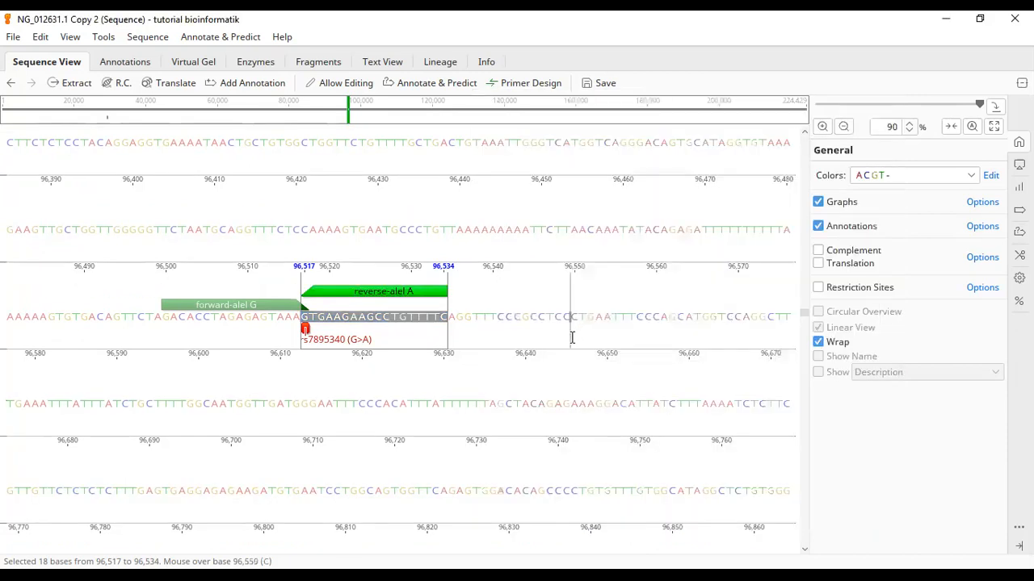
{"action": "left_click", "coordinate": [498, 333]}
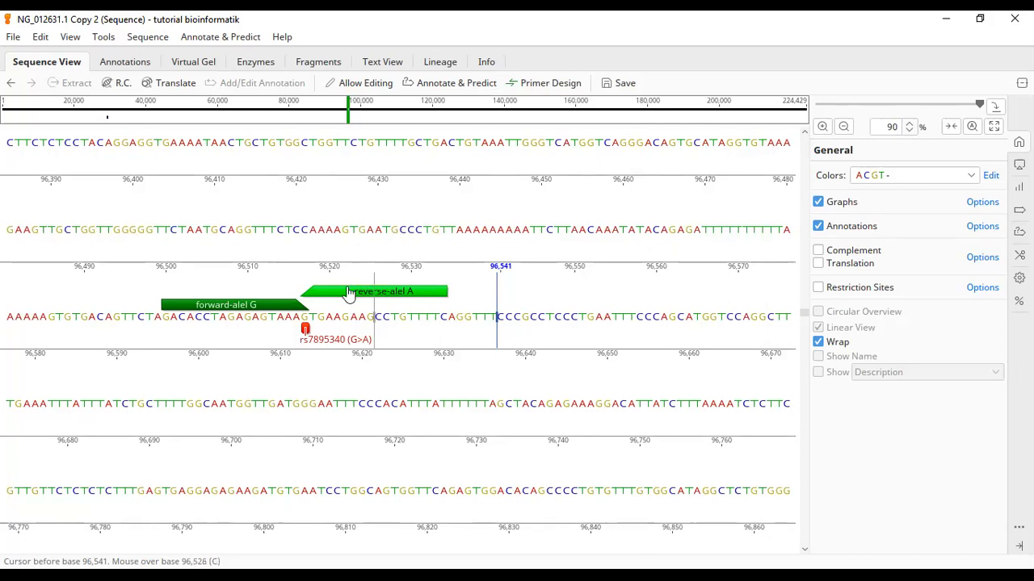
Step: Annotate bases 96,300 to 96,318, upstream of the allele primers, as a forward Primer Bind named forward outer
{"action": "scroll", "coordinate": [365, 275], "scroll_direction": "up", "scroll_amount": 1}
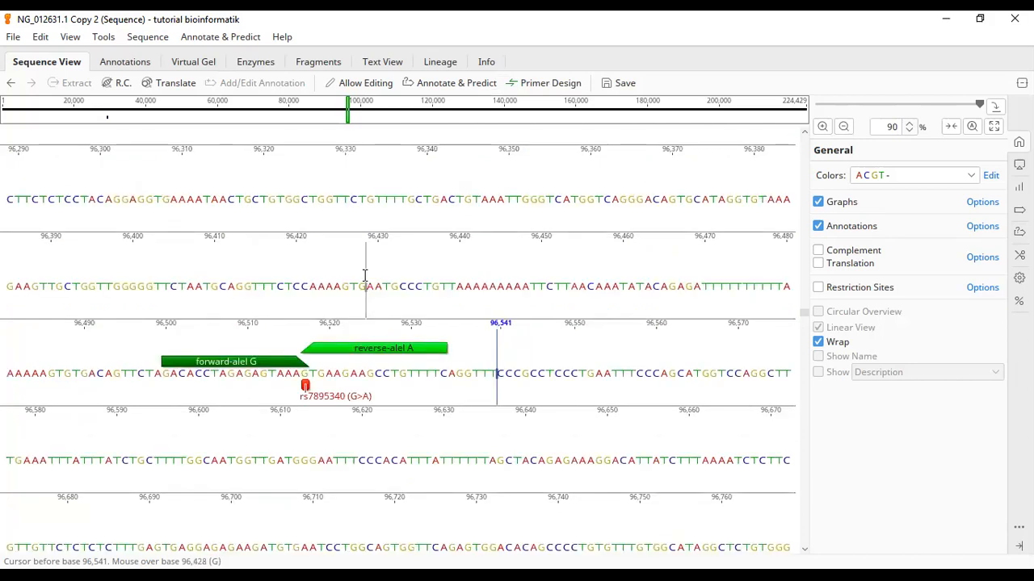
{"action": "scroll", "coordinate": [365, 275], "scroll_direction": "up", "scroll_amount": 1}
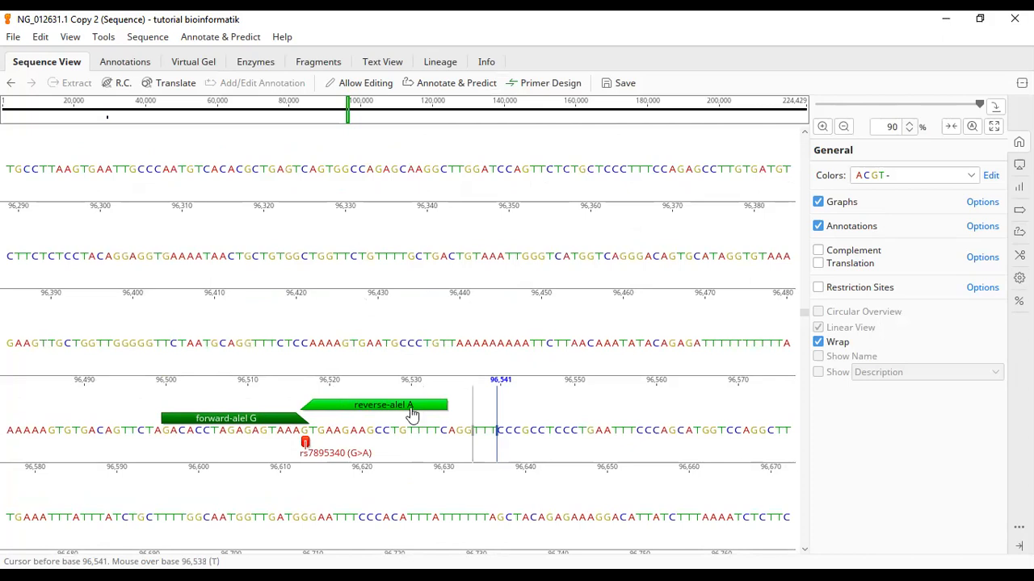
{"action": "mouse_move", "coordinate": [341, 416]}
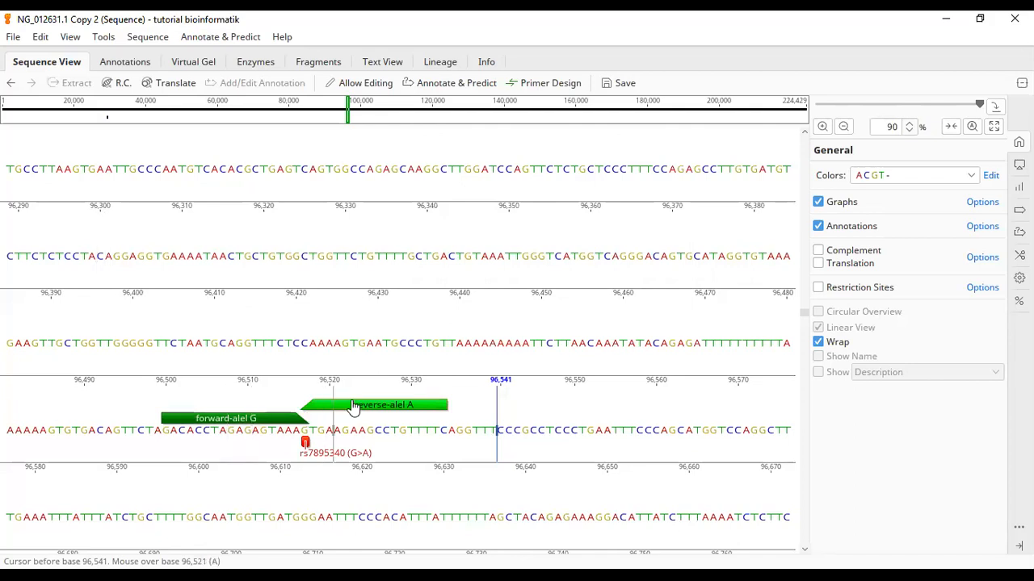
{"action": "mouse_move", "coordinate": [385, 413]}
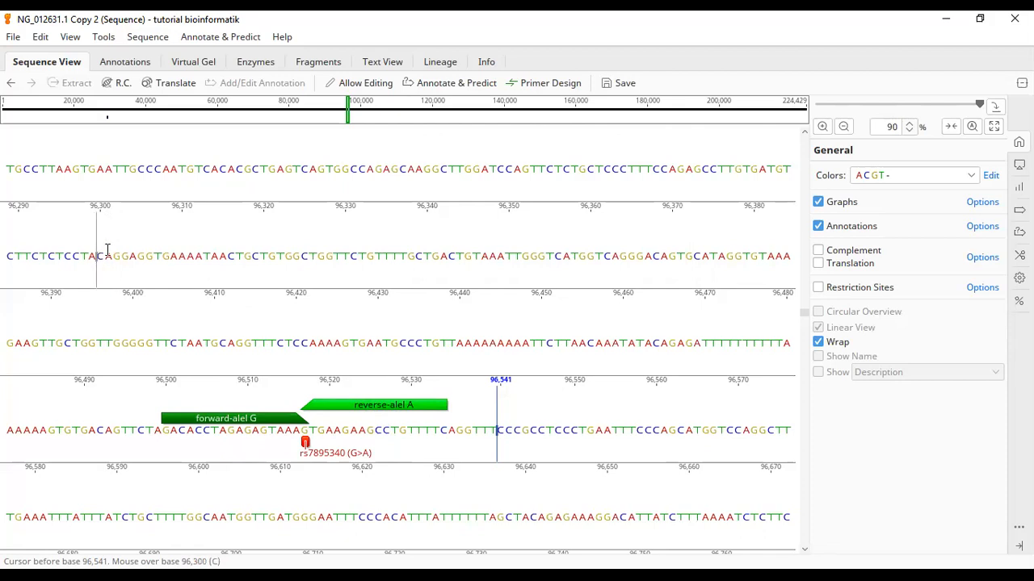
{"action": "scroll", "coordinate": [150, 231], "scroll_direction": "up", "scroll_amount": 1}
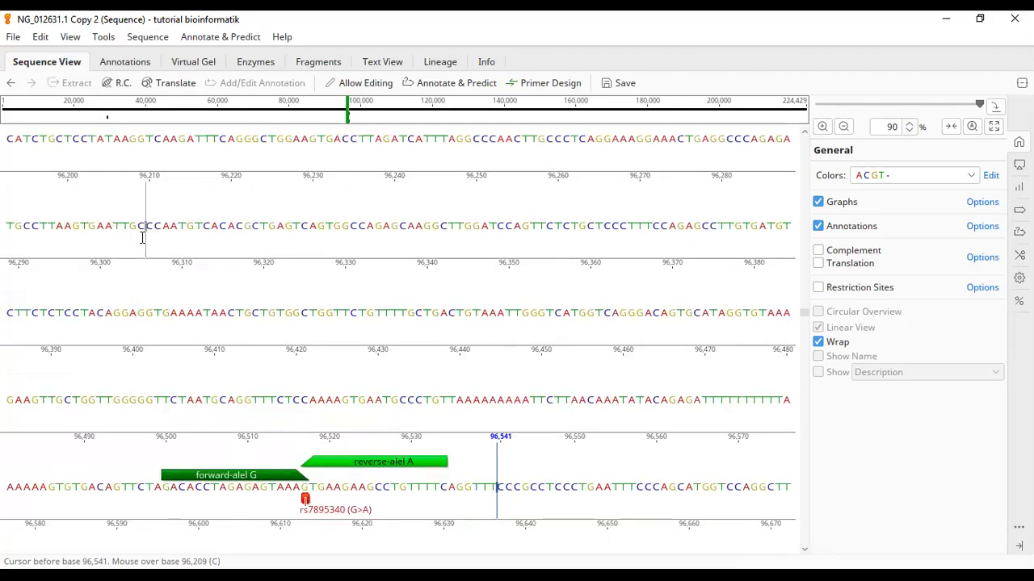
{"action": "left_click", "coordinate": [96, 313]}
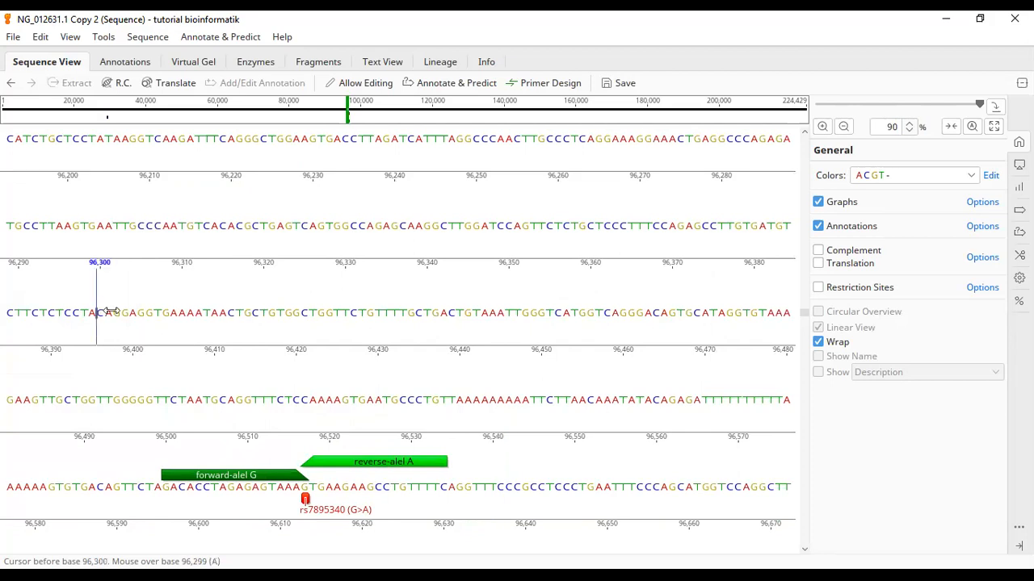
{"action": "left_click", "coordinate": [251, 317], "text": "shift"}
{"action": "left_click", "coordinate": [259, 314], "text": "shift"}
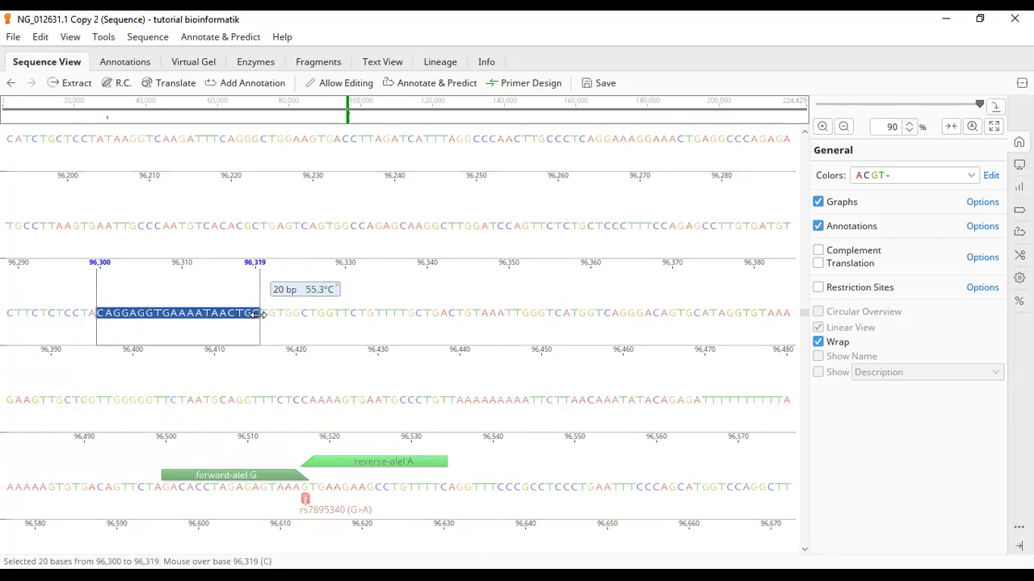
{"action": "left_click_drag", "start_coordinate": [256, 315], "coordinate": [251, 316]}
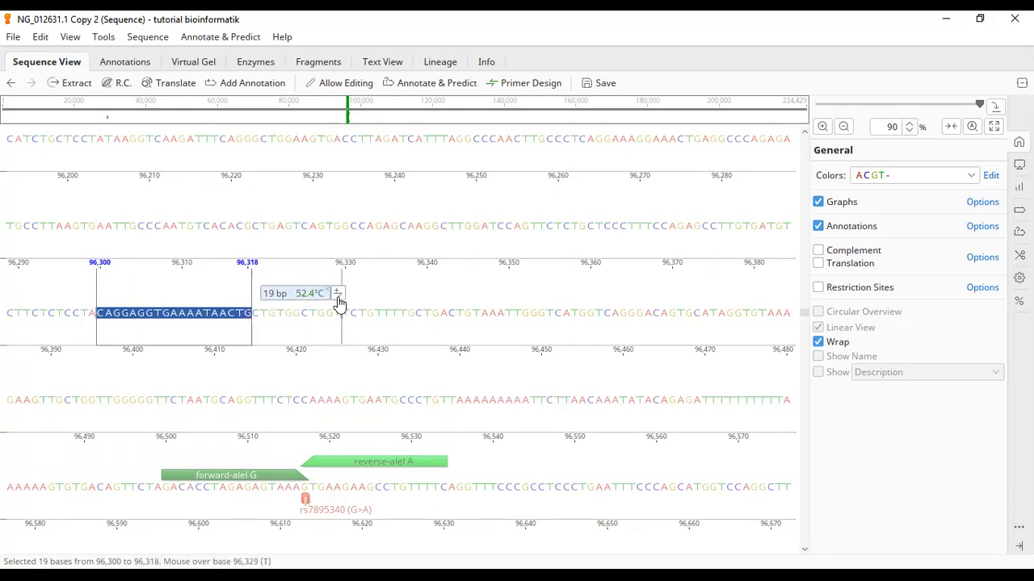
{"action": "key", "text": "ctrl+d"}
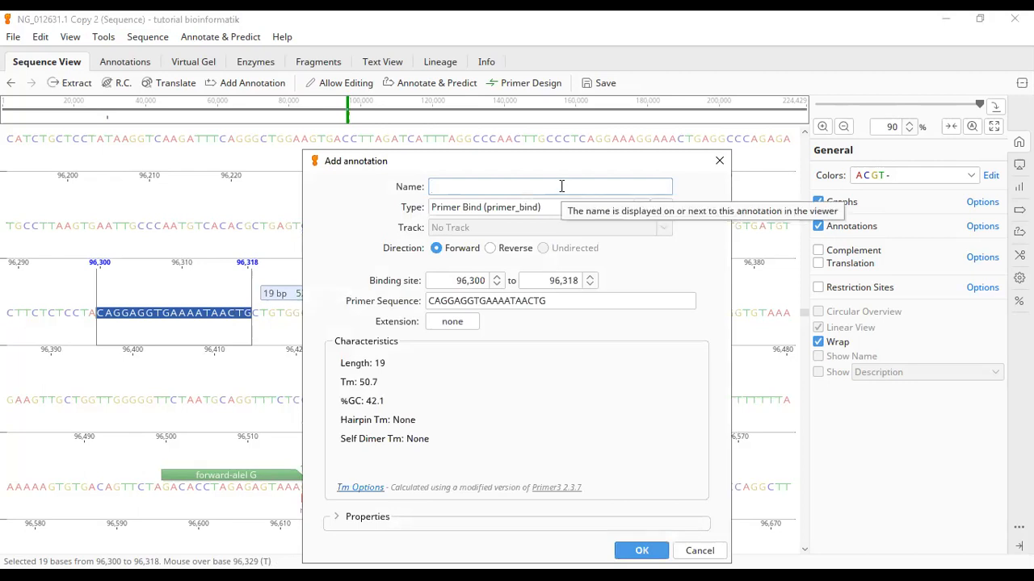
{"action": "type", "text": "forward outer"}
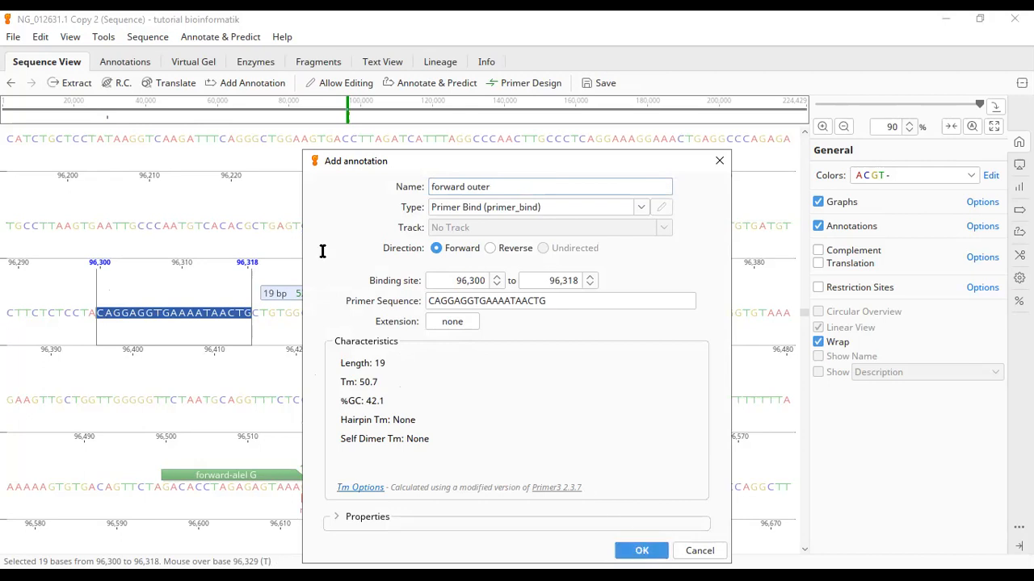
{"action": "key", "text": "Return"}
Step: Measure the product length from the start of forward outer to the far end of reverse-alel A and inspect that primer's details
{"action": "scroll", "coordinate": [100, 256], "scroll_direction": "down", "scroll_amount": 1}
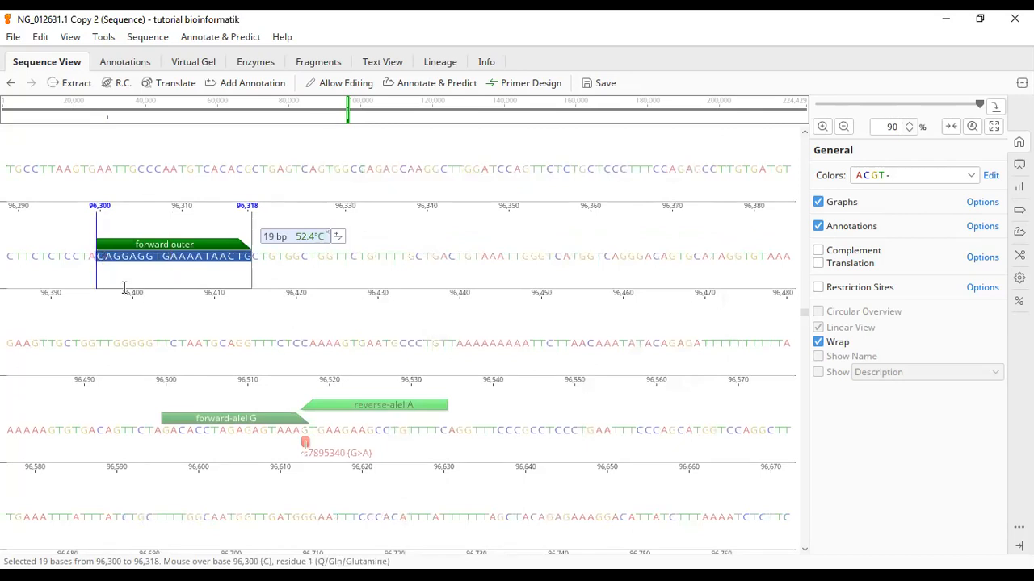
{"action": "left_click", "coordinate": [123, 286]}
{"action": "left_click", "coordinate": [96, 256]}
{"action": "left_click", "coordinate": [443, 437], "text": "shift"}
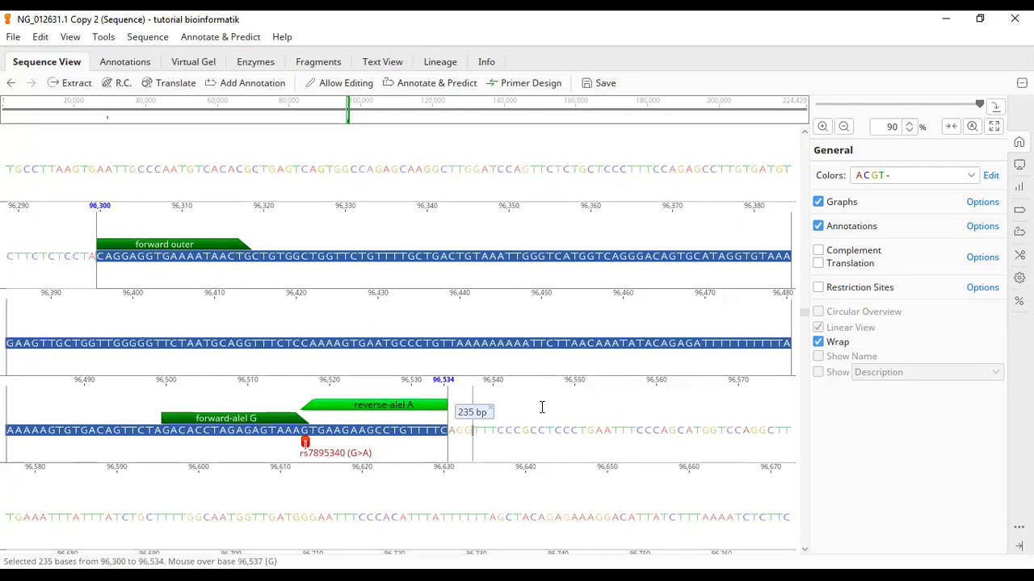
{"action": "scroll", "coordinate": [541, 406], "scroll_direction": "down", "scroll_amount": 1}
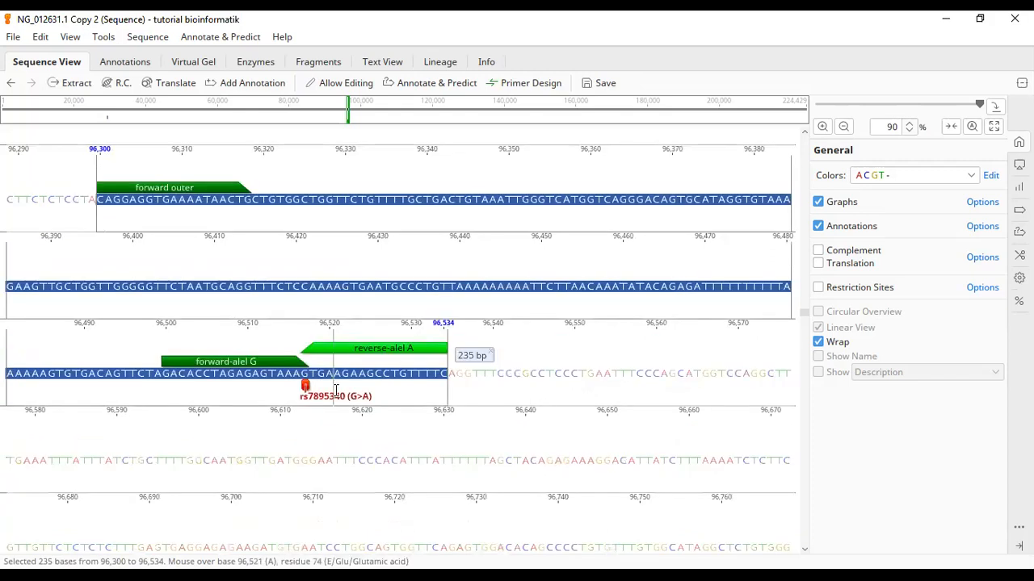
{"action": "scroll", "coordinate": [323, 404], "scroll_direction": "down", "scroll_amount": 1}
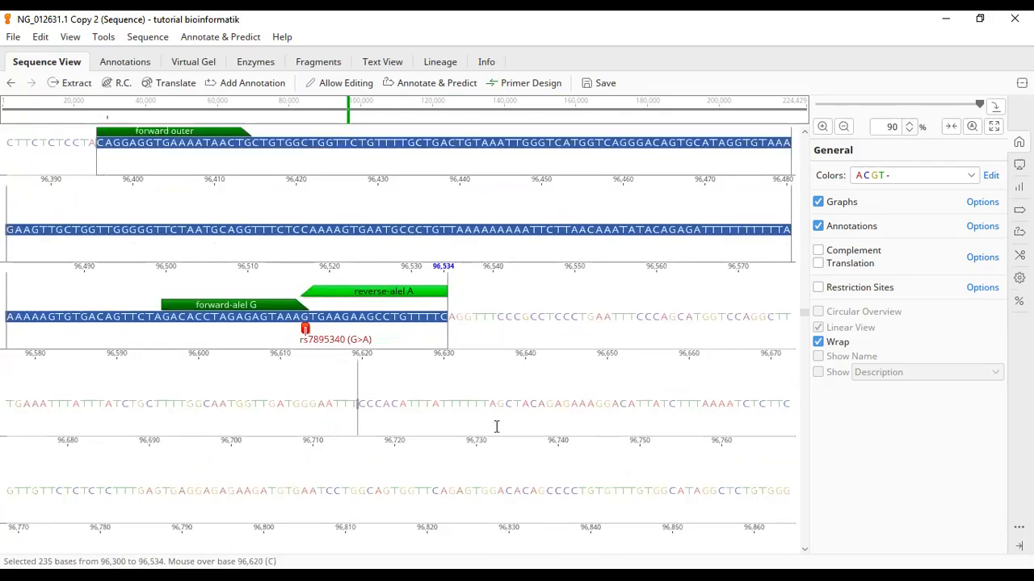
{"action": "scroll", "coordinate": [452, 325], "scroll_direction": "down", "scroll_amount": 1}
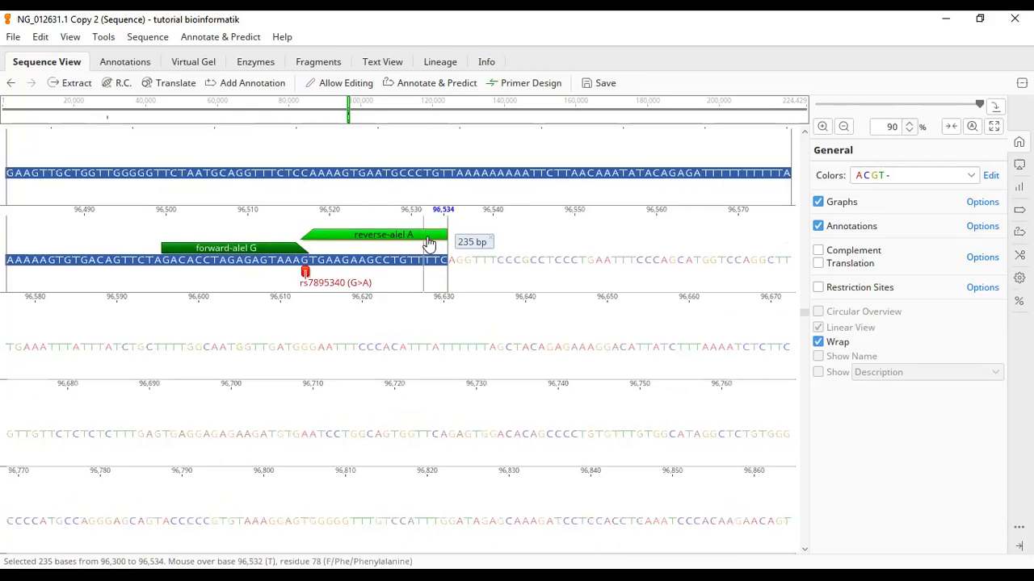
{"action": "mouse_move", "coordinate": [428, 243]}
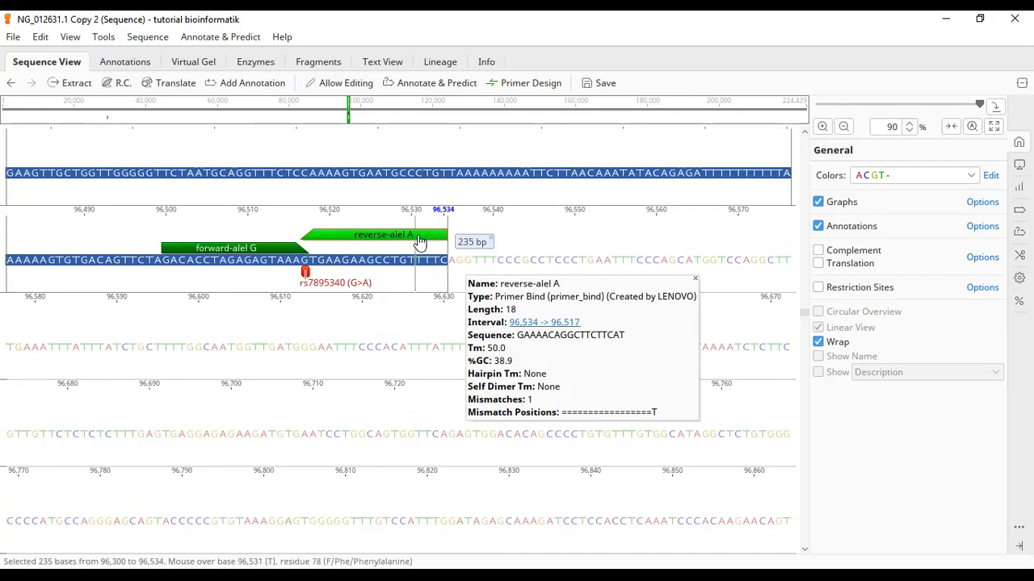
Step: Annotate bases 96,929 to 96,946, downstream of the allele primers, as a reverse Primer Bind named reverse outer
{"action": "scroll", "coordinate": [438, 373], "scroll_direction": "down", "scroll_amount": 2}
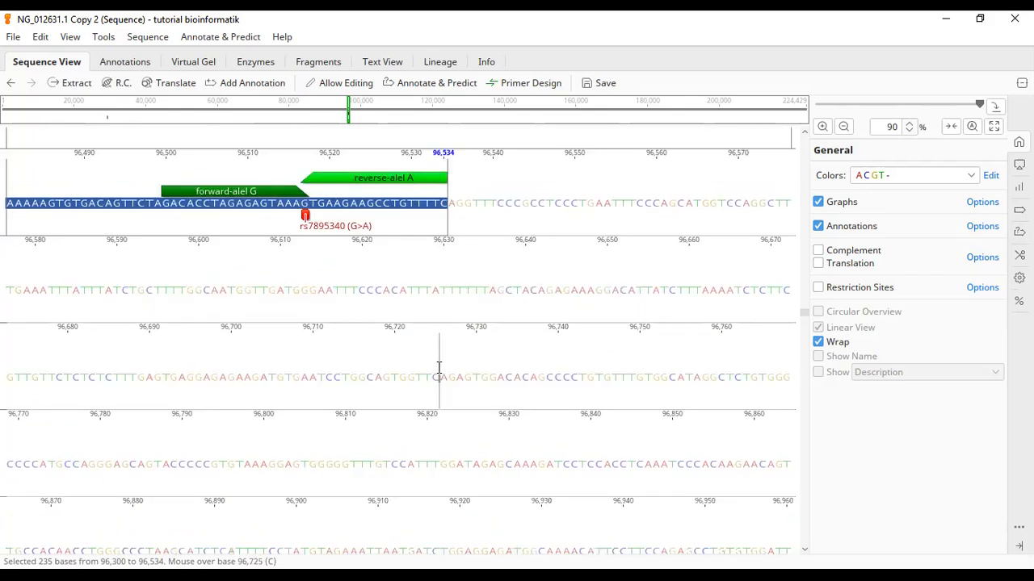
{"action": "scroll", "coordinate": [491, 439], "scroll_direction": "down", "scroll_amount": 1}
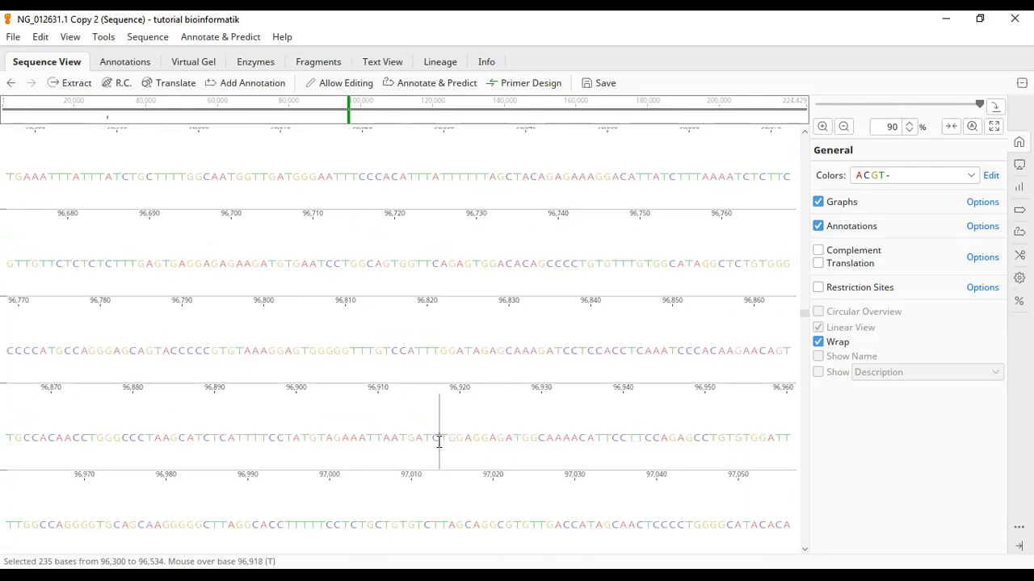
{"action": "left_click_drag", "start_coordinate": [408, 440], "coordinate": [554, 440]}
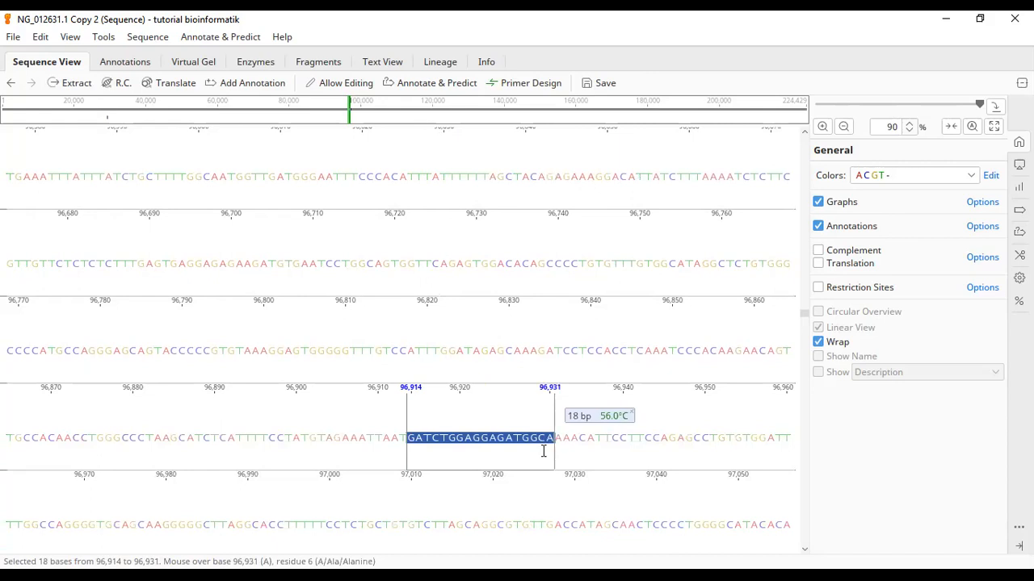
{"action": "left_click", "coordinate": [537, 439]}
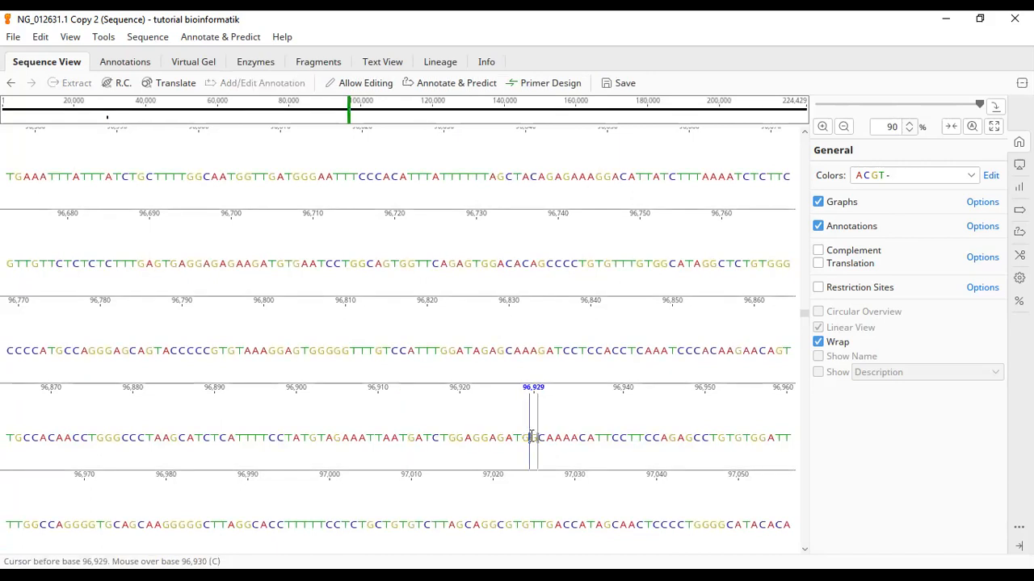
{"action": "left_click", "coordinate": [678, 441], "text": "shift"}
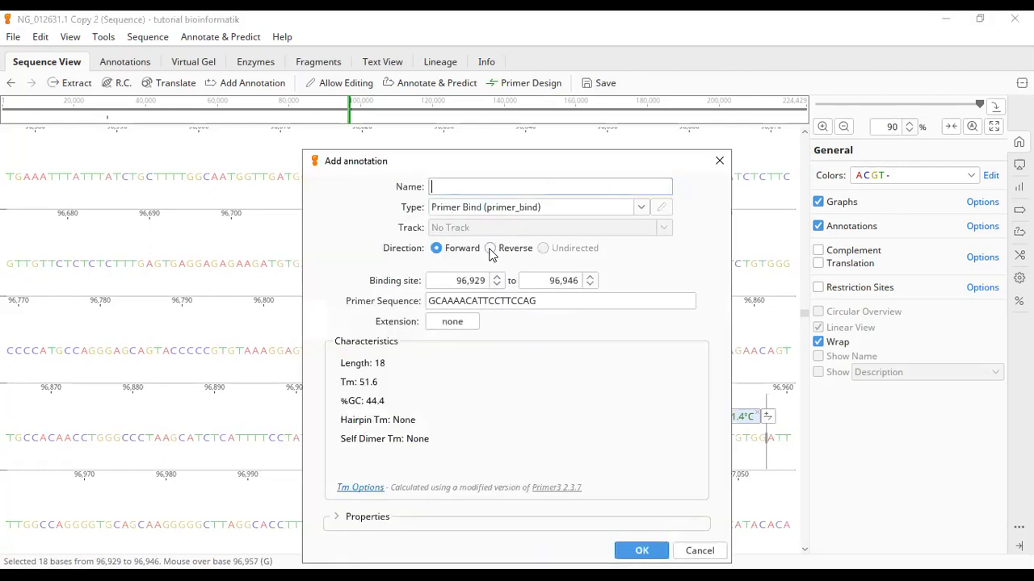
{"action": "left_click", "coordinate": [491, 249]}
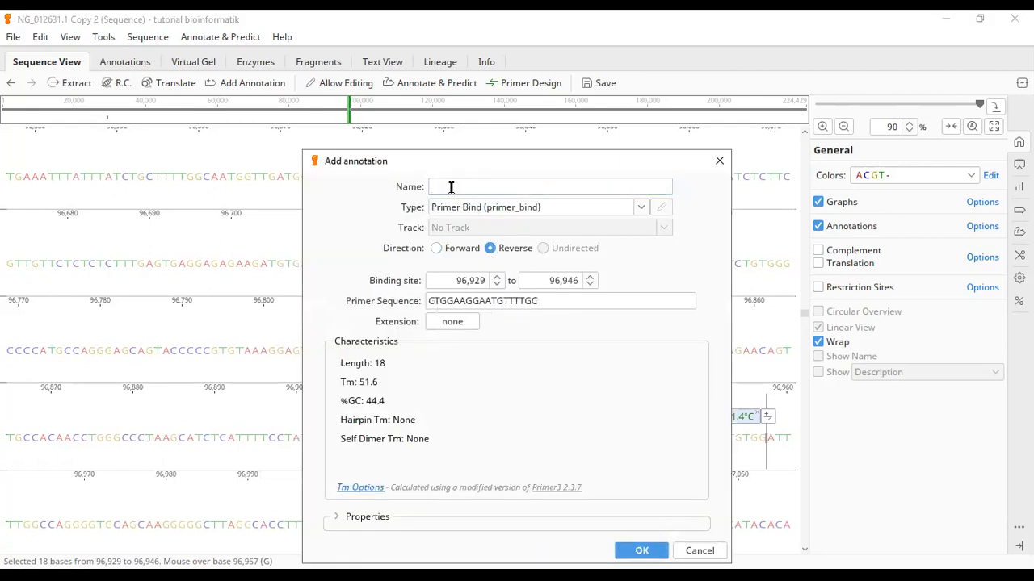
{"action": "type", "text": "reve"}
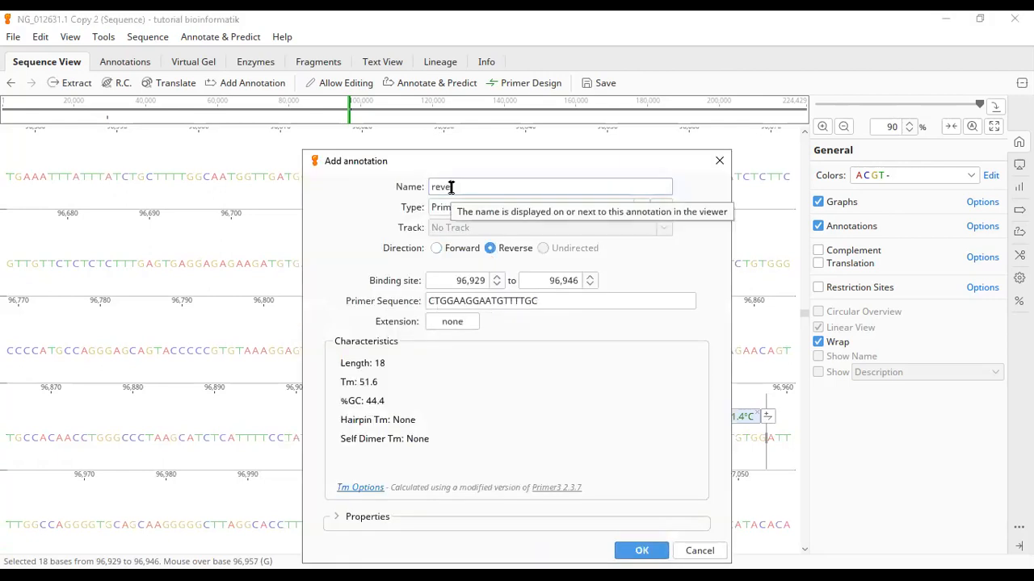
{"action": "type", "text": "rse outer"}
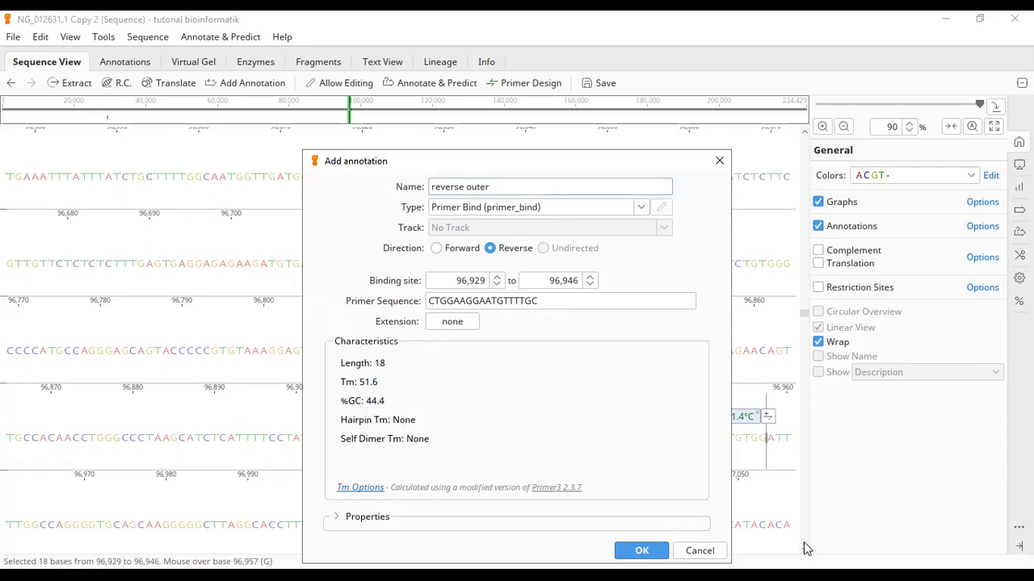
{"action": "left_click", "coordinate": [657, 552]}
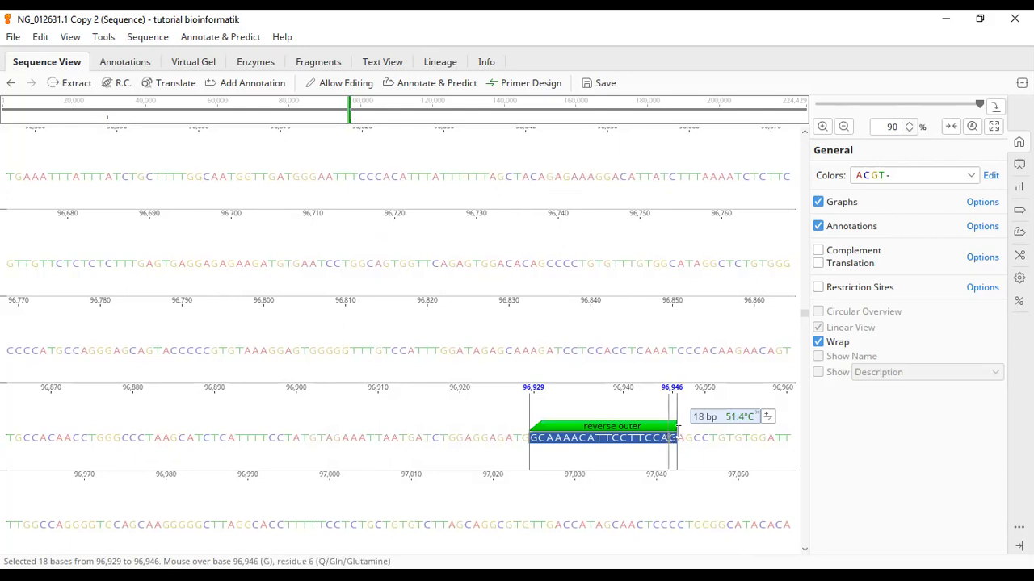
Step: Measure the product between forward-alel G and reverse outer, and the product between forward outer and reverse-alel A
{"action": "left_click", "coordinate": [693, 358]}
{"action": "left_click_drag", "start_coordinate": [367, 121], "coordinate": [143, 181]}
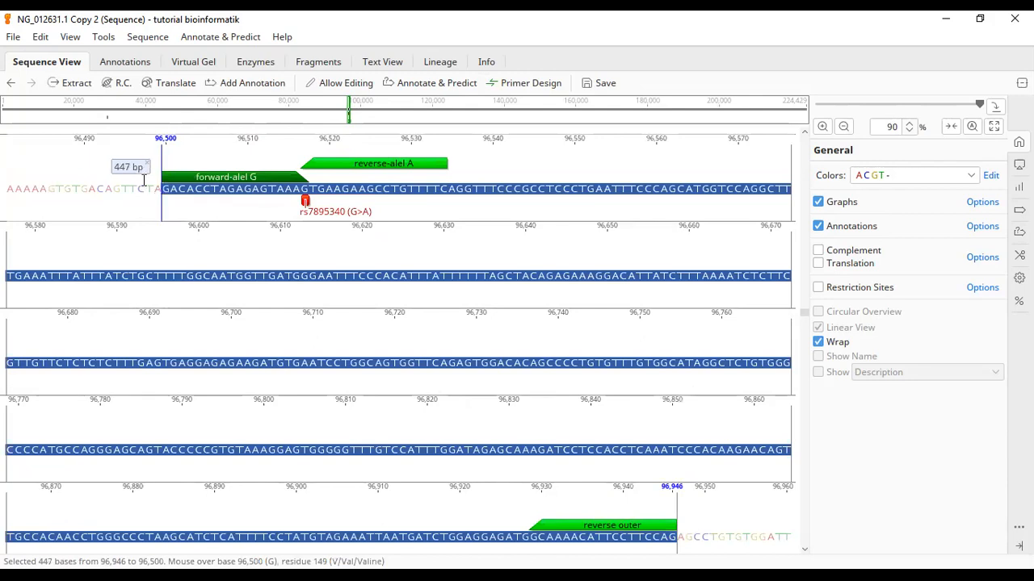
{"action": "scroll", "coordinate": [260, 207], "scroll_direction": "up", "scroll_amount": 1}
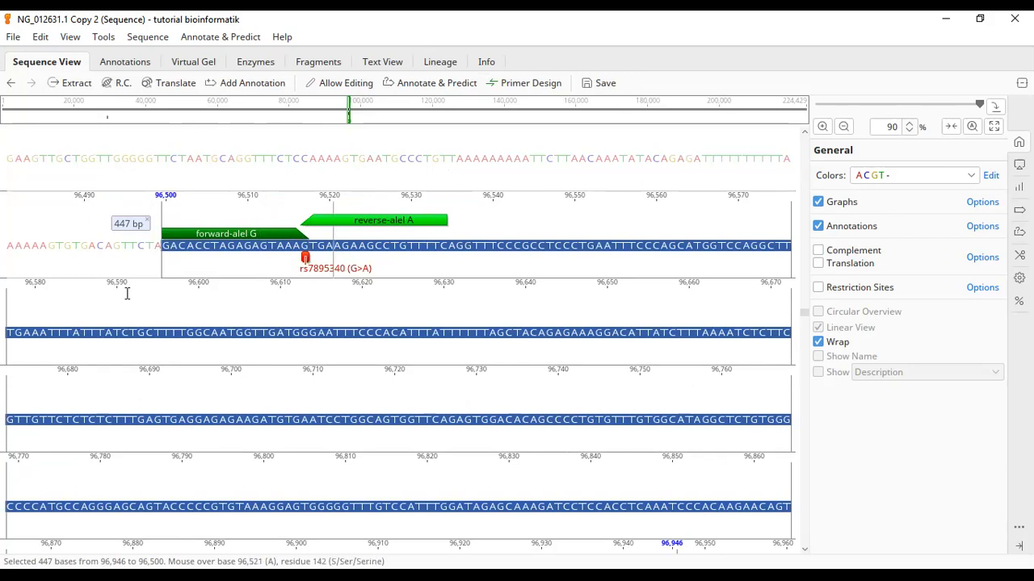
{"action": "scroll", "coordinate": [126, 293], "scroll_direction": "up", "scroll_amount": 1}
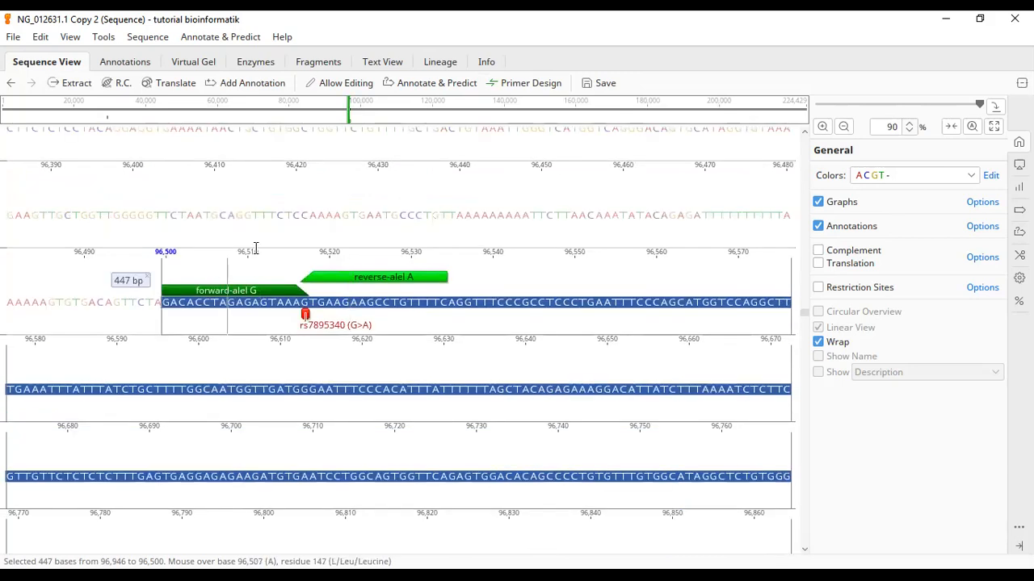
{"action": "scroll", "coordinate": [105, 242], "scroll_direction": "up", "scroll_amount": 2}
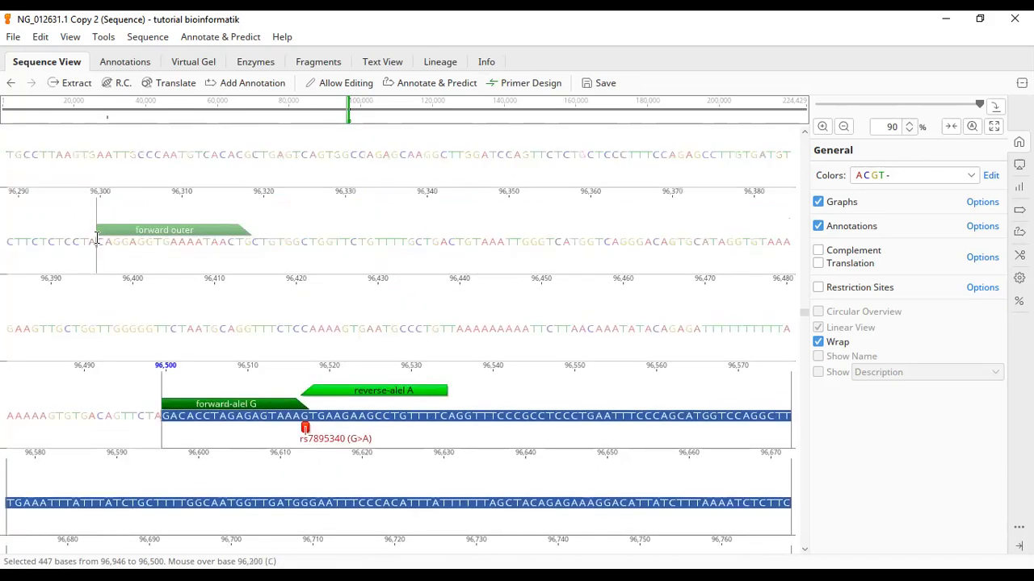
{"action": "left_click_drag", "start_coordinate": [97, 241], "coordinate": [448, 416]}
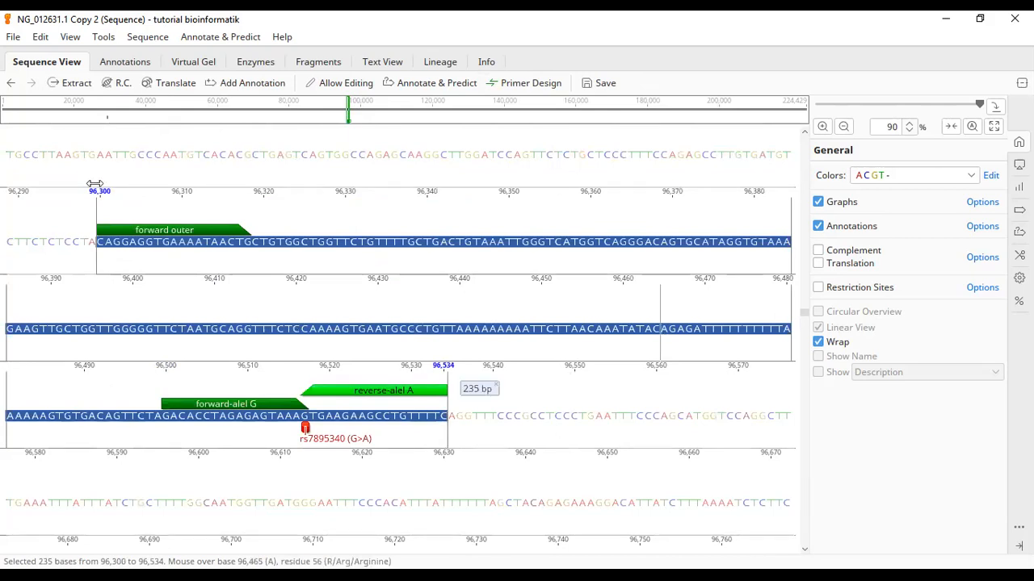
Step: Measure the full product from the start of forward outer to the far end of reverse outer
{"action": "scroll", "coordinate": [97, 185], "scroll_direction": "down", "scroll_amount": 1}
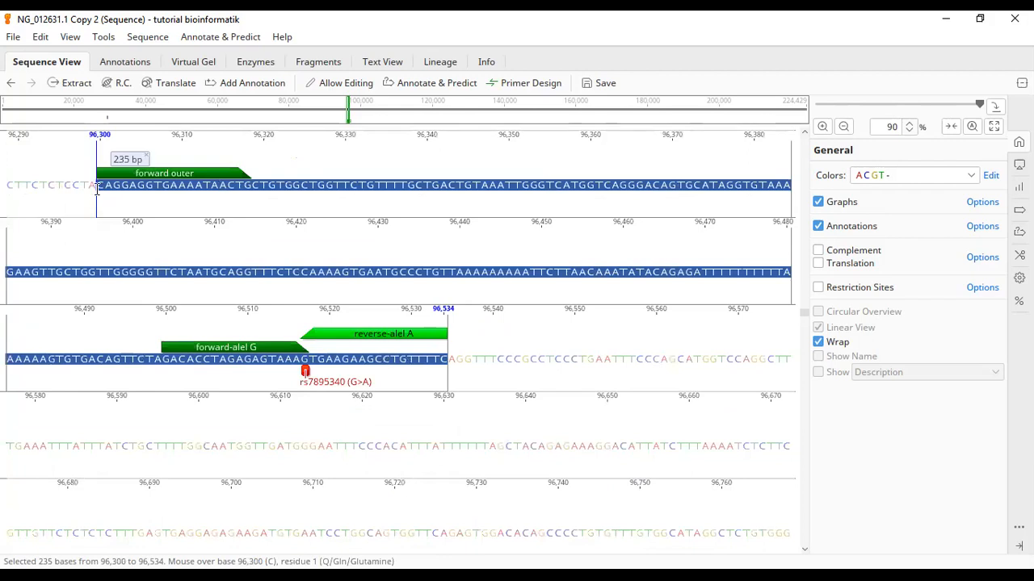
{"action": "left_click_drag", "start_coordinate": [470, 410], "coordinate": [677, 503]}
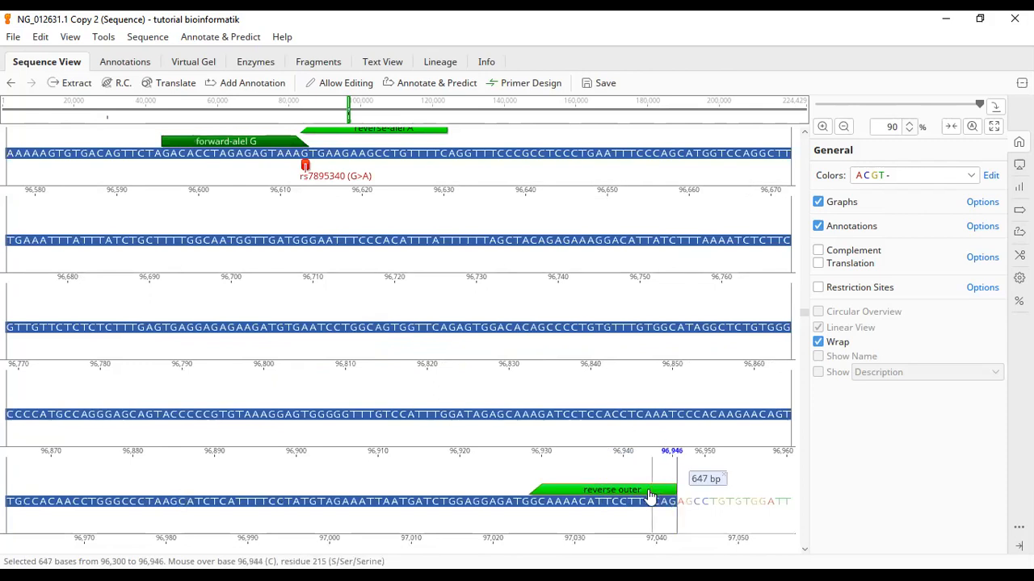
{"action": "mouse_move", "coordinate": [649, 494]}
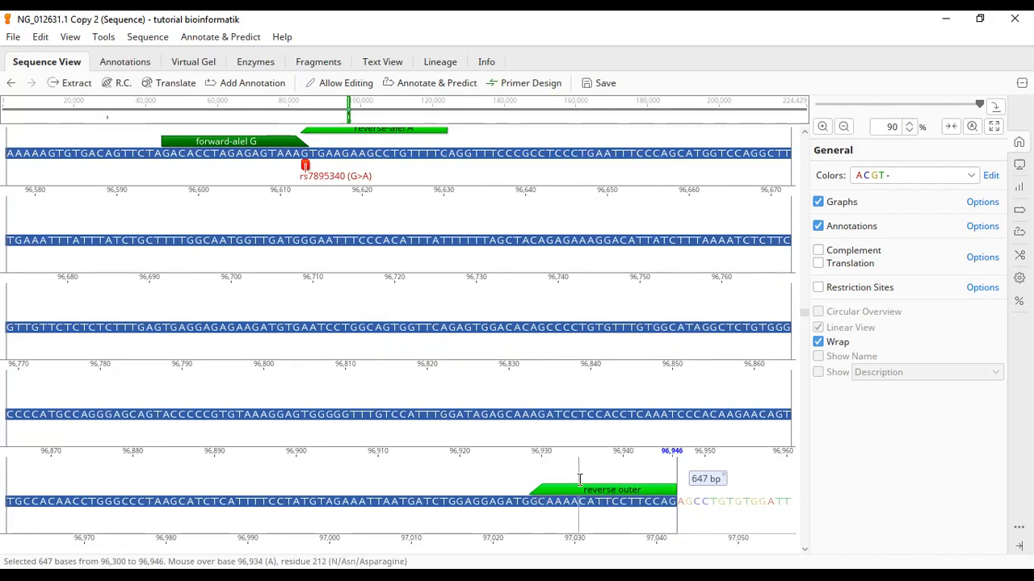
Step: Select bases 96,500 to 96,946 to measure the G allele product from forward-alel G to reverse outer
{"action": "scroll", "coordinate": [579, 479], "scroll_direction": "up", "scroll_amount": 3}
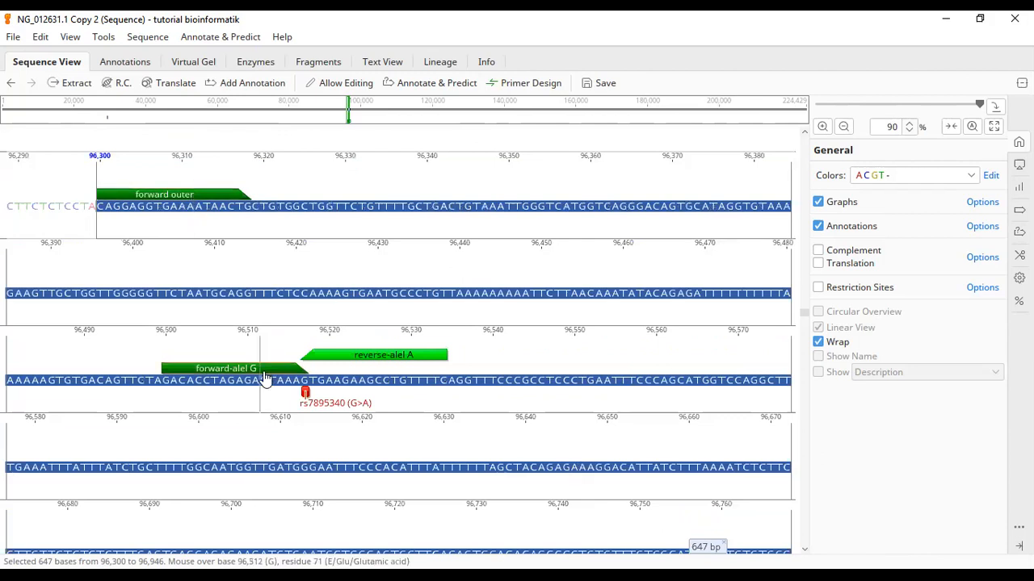
{"action": "mouse_move", "coordinate": [267, 375]}
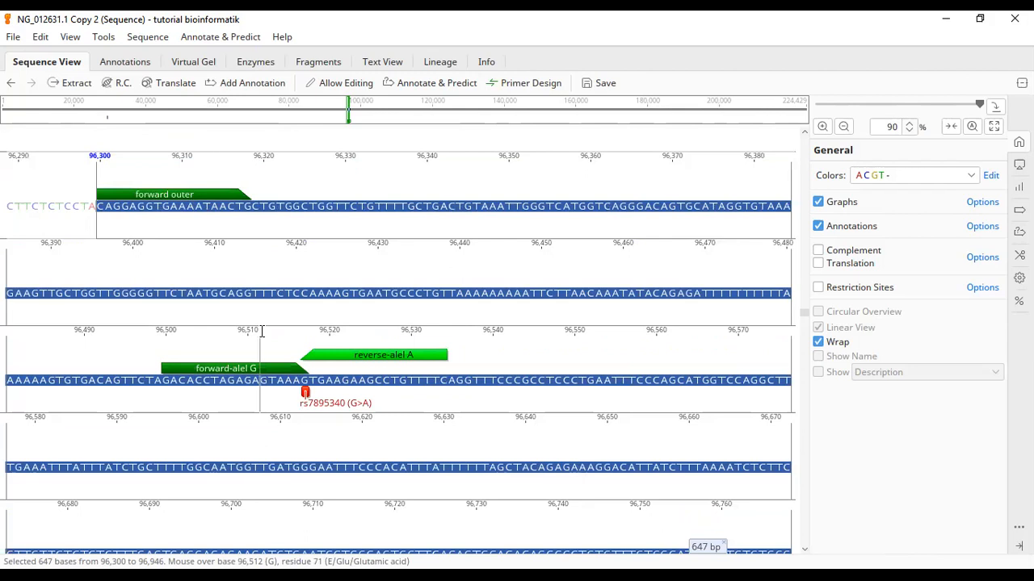
{"action": "left_click", "coordinate": [267, 378]}
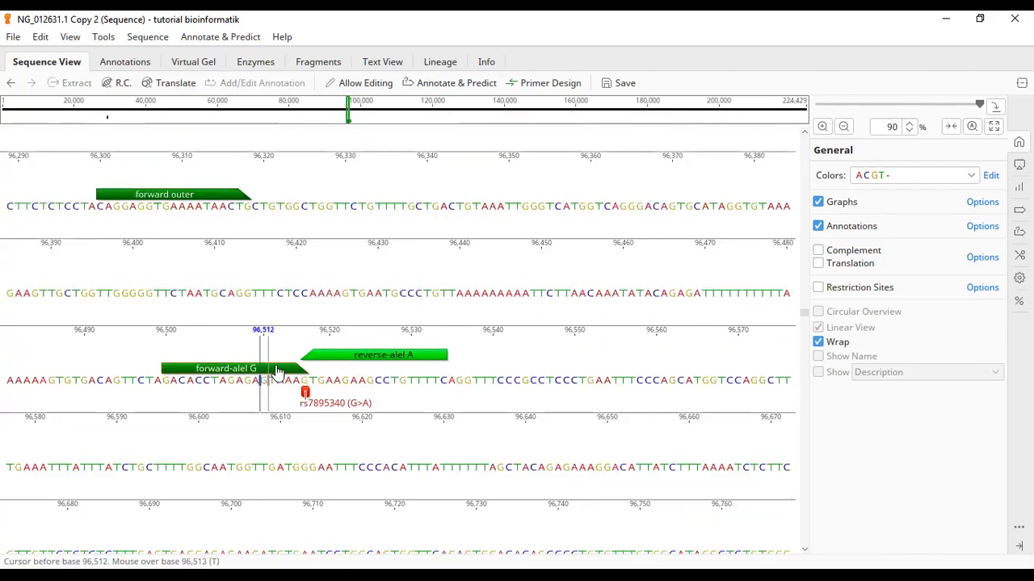
{"action": "mouse_move", "coordinate": [269, 377]}
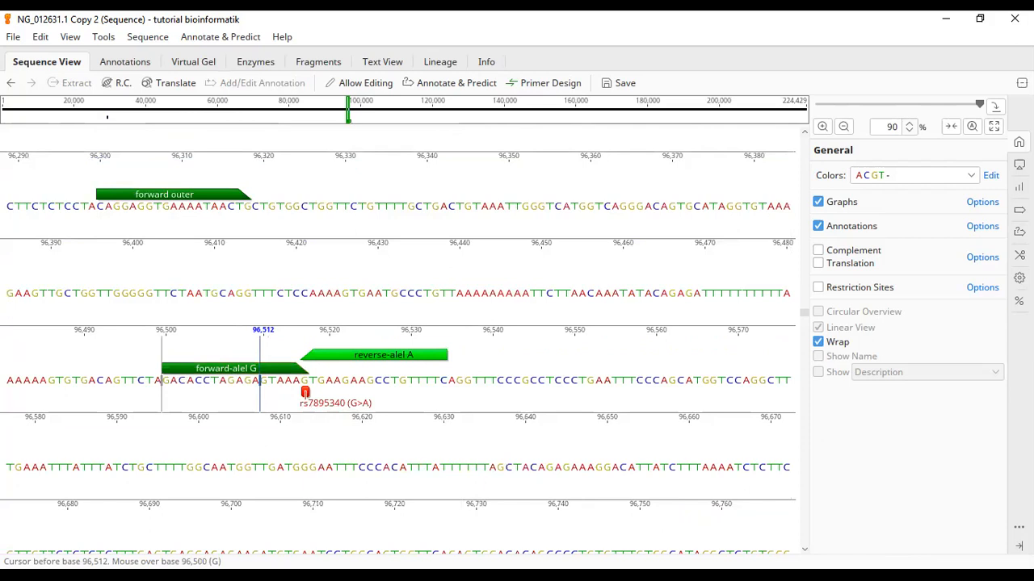
{"action": "left_click_drag", "start_coordinate": [161, 380], "coordinate": [677, 466]}
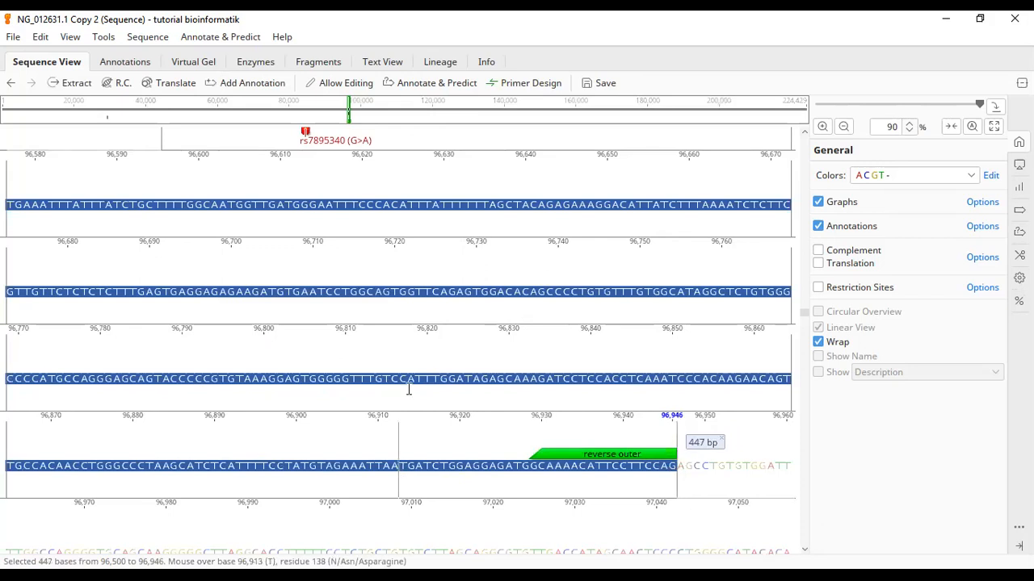
Step: Recheck the A allele product from forward outer to reverse-alel A and the full product between both outer primers
{"action": "scroll", "coordinate": [409, 365], "scroll_direction": "up", "scroll_amount": 1}
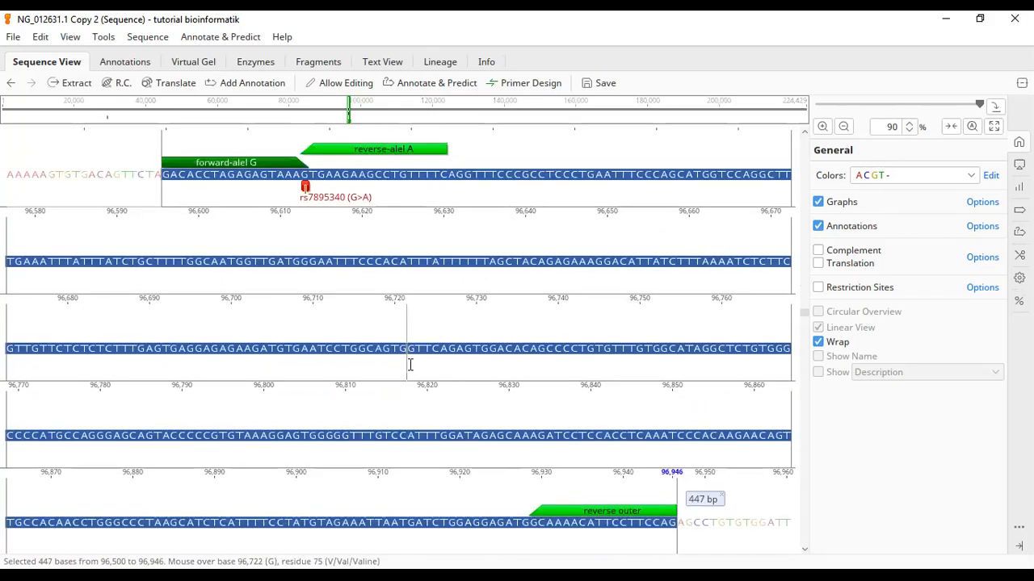
{"action": "scroll", "coordinate": [502, 247], "scroll_direction": "up", "scroll_amount": 3}
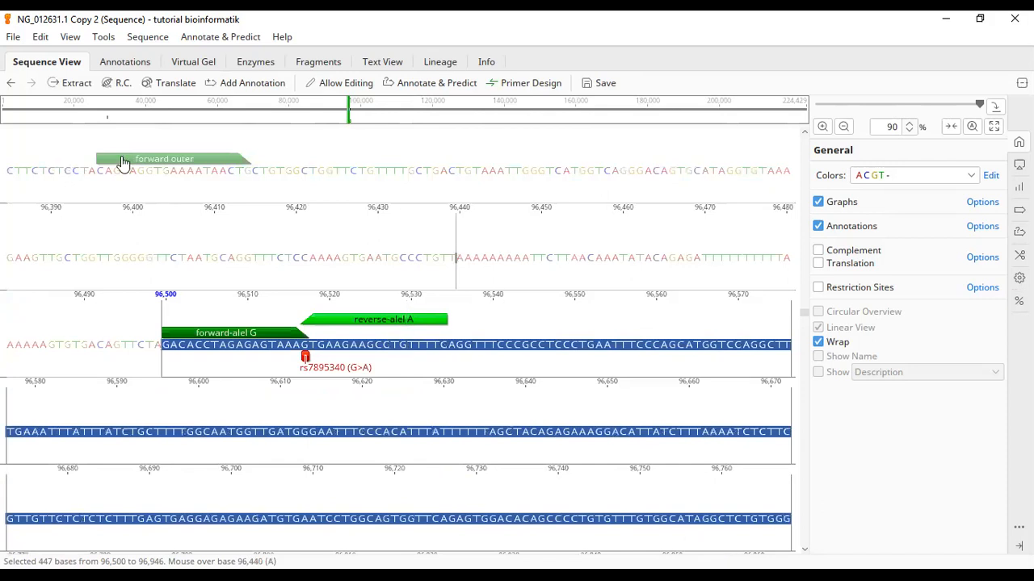
{"action": "left_click", "coordinate": [457, 257]}
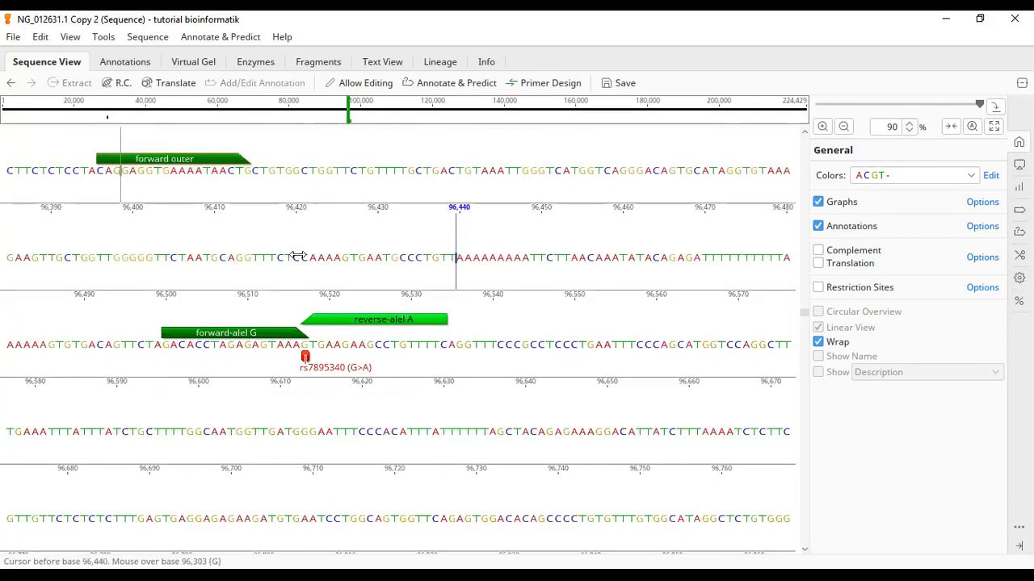
{"action": "left_click_drag", "start_coordinate": [97, 171], "coordinate": [450, 339]}
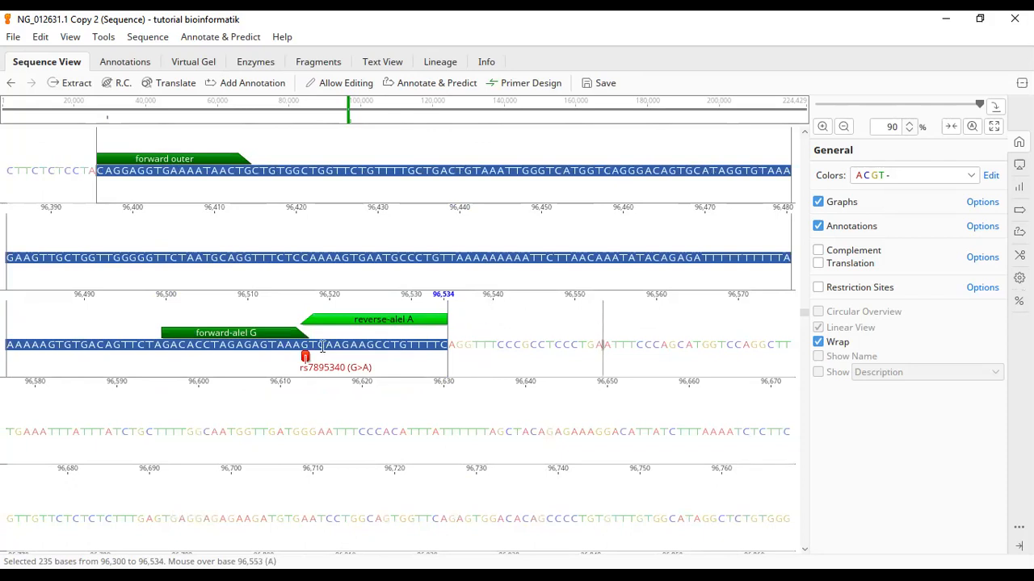
{"action": "left_click", "coordinate": [602, 346]}
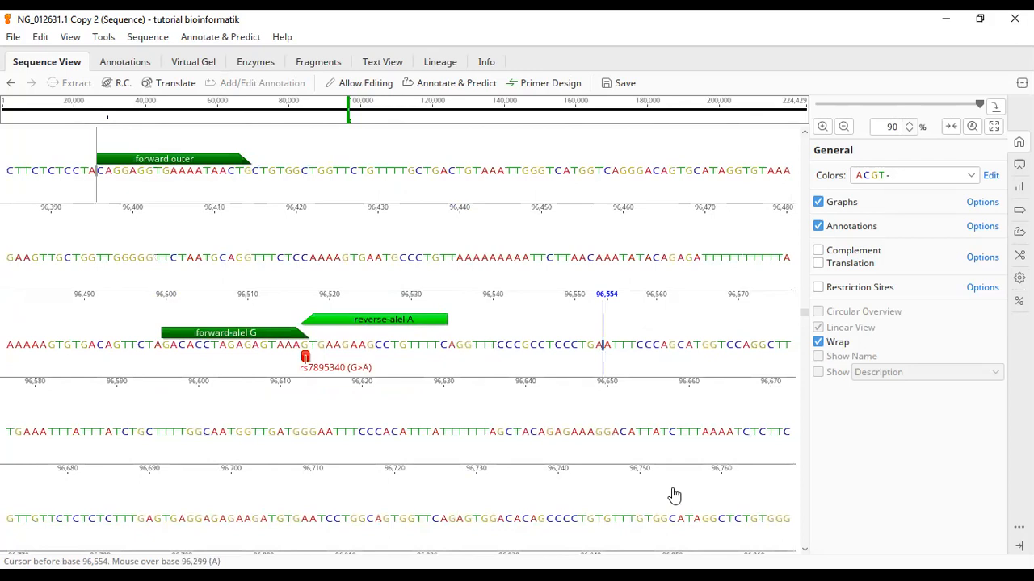
{"action": "left_click_drag", "start_coordinate": [96, 170], "coordinate": [676, 502]}
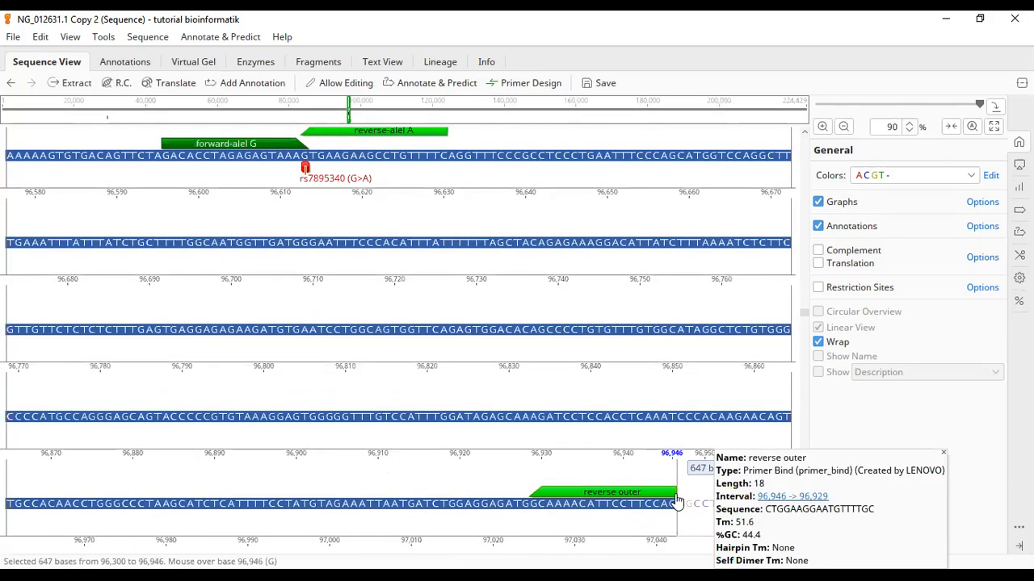
{"action": "left_click", "coordinate": [612, 339]}
Step: Compare the A allele product, bases 96,300 to 96,534, with the G allele product, bases 96,500 to 96,946, by selecting each range
{"action": "scroll", "coordinate": [111, 150], "scroll_direction": "up", "scroll_amount": 1}
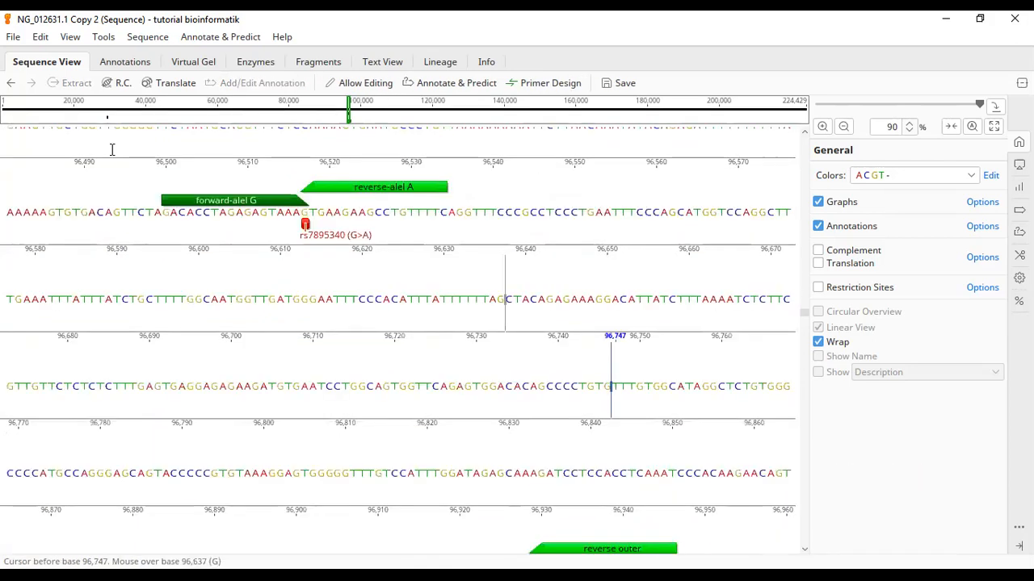
{"action": "scroll", "coordinate": [99, 150], "scroll_direction": "up", "scroll_amount": 2}
{"action": "left_click_drag", "start_coordinate": [98, 151], "coordinate": [447, 326]}
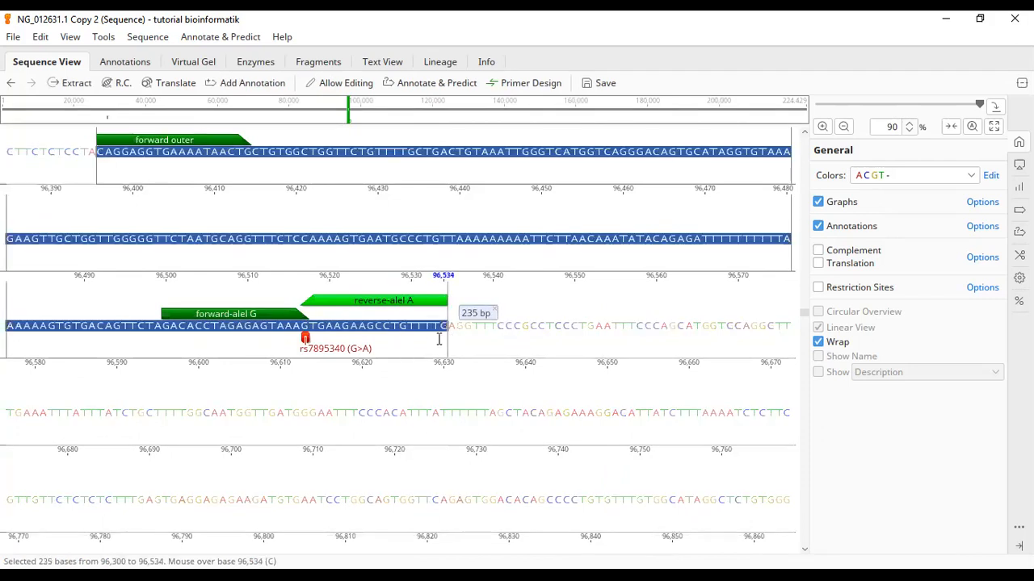
{"action": "scroll", "coordinate": [155, 296], "scroll_direction": "down", "scroll_amount": 1}
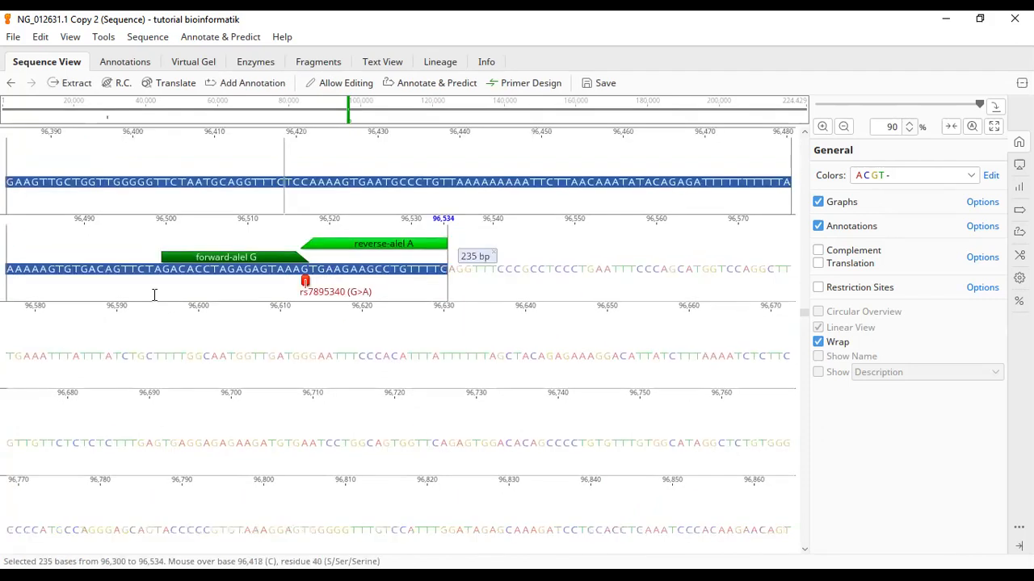
{"action": "left_click", "coordinate": [161, 269]}
{"action": "left_click_drag", "start_coordinate": [162, 270], "coordinate": [675, 465]}
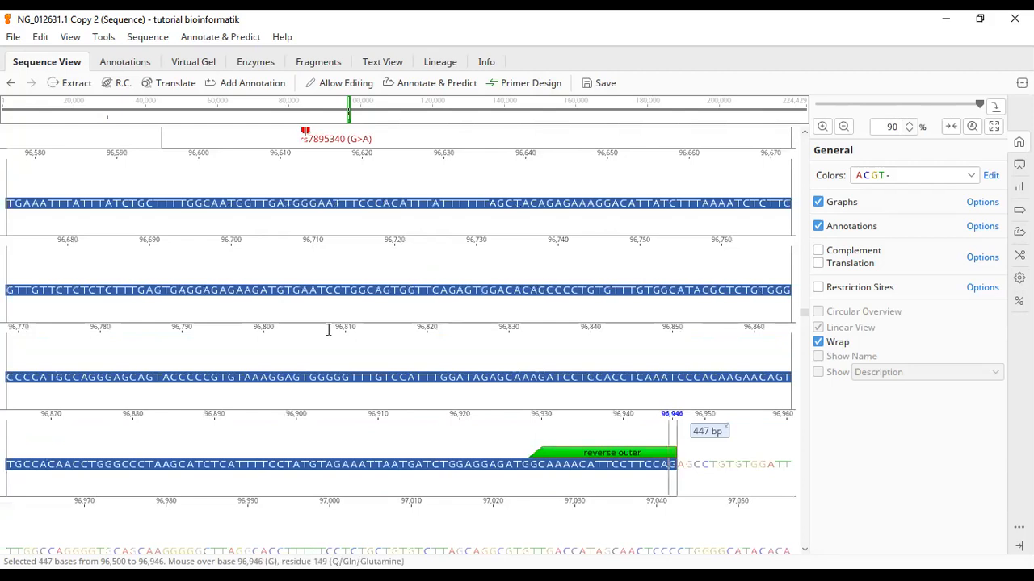